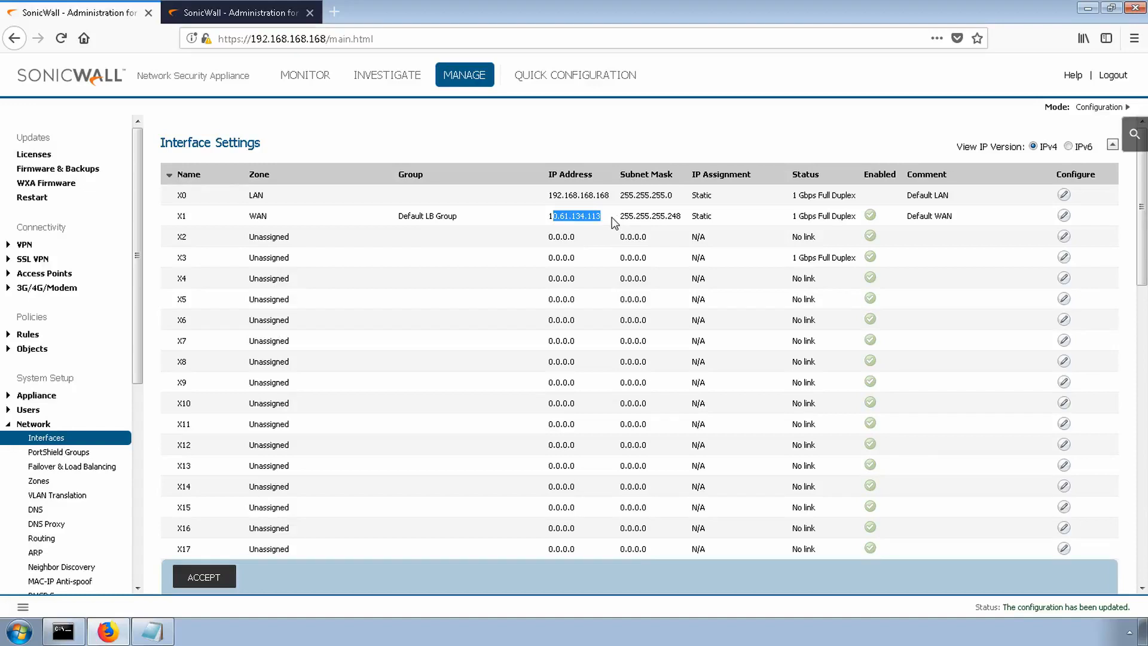
- Compare the LAN and WAN interface IP addresses of the two firewalls, including X3 on the second one
left_click(613, 221)
left_click_drag(611, 196, 549, 196)
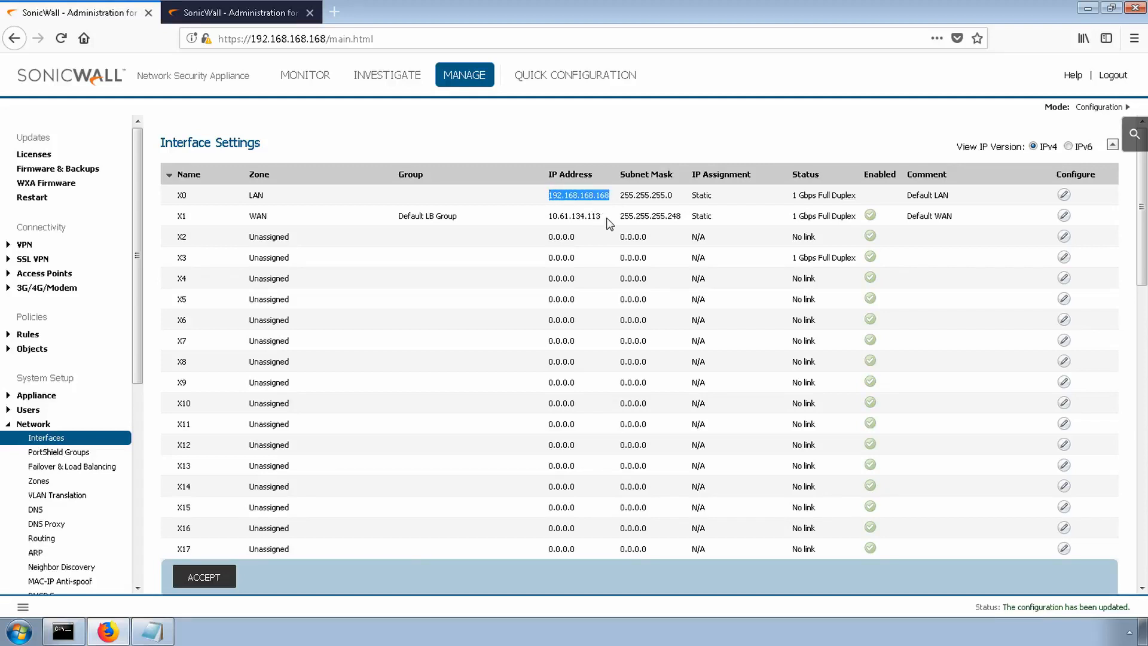
left_click(227, 11)
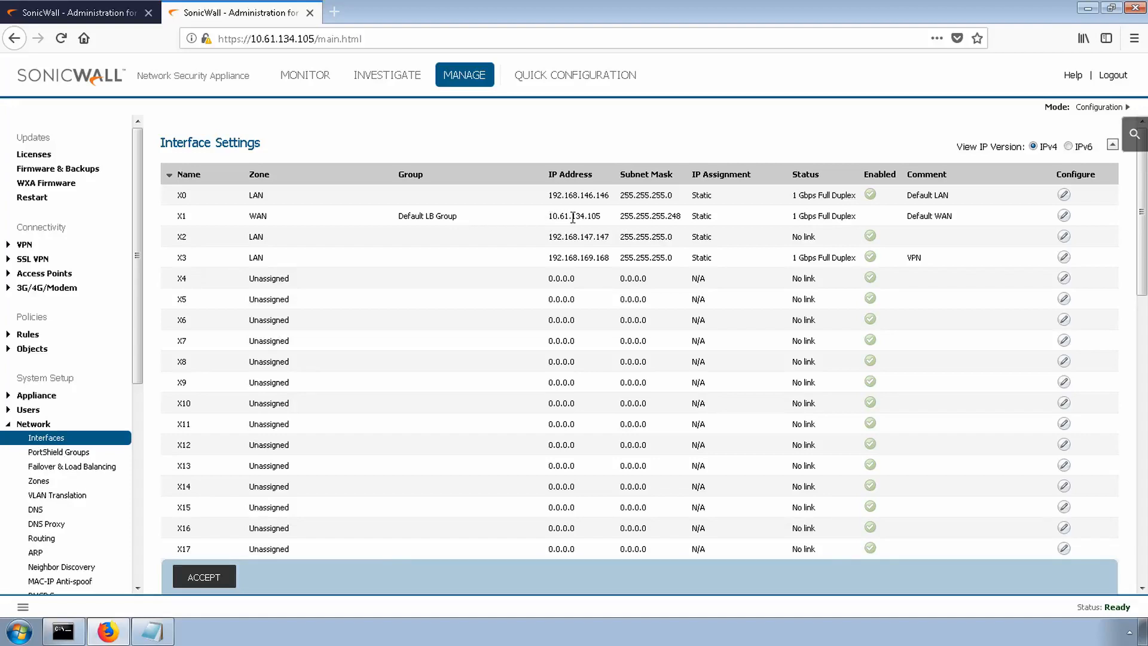
left_click_drag(600, 217, 559, 218)
left_click_drag(609, 257, 551, 261)
left_click_drag(580, 257, 595, 257)
left_click(588, 261)
left_click(60, 12)
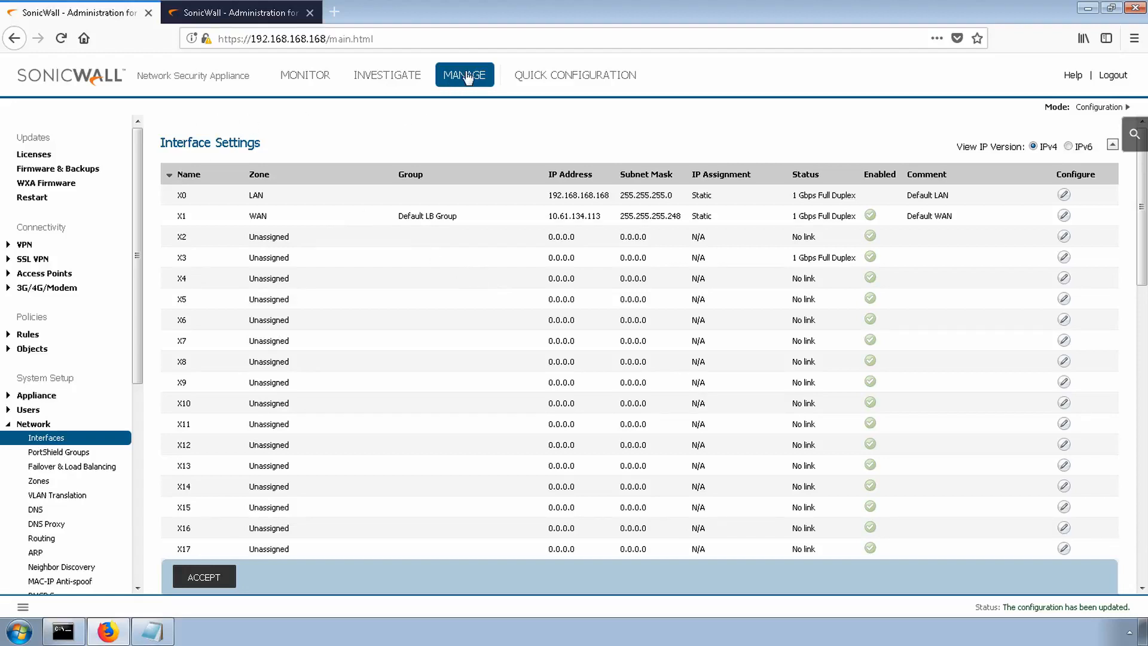
- Export the Site A firewall's current configuration and save the file as a backup
left_click(82, 170)
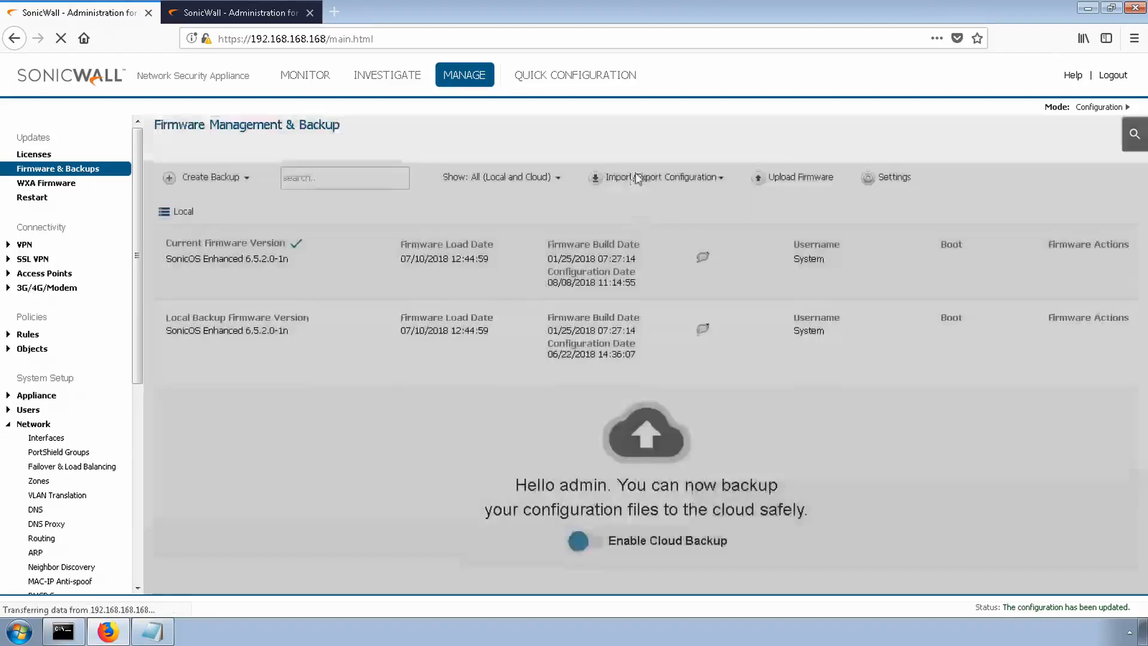
left_click(651, 181)
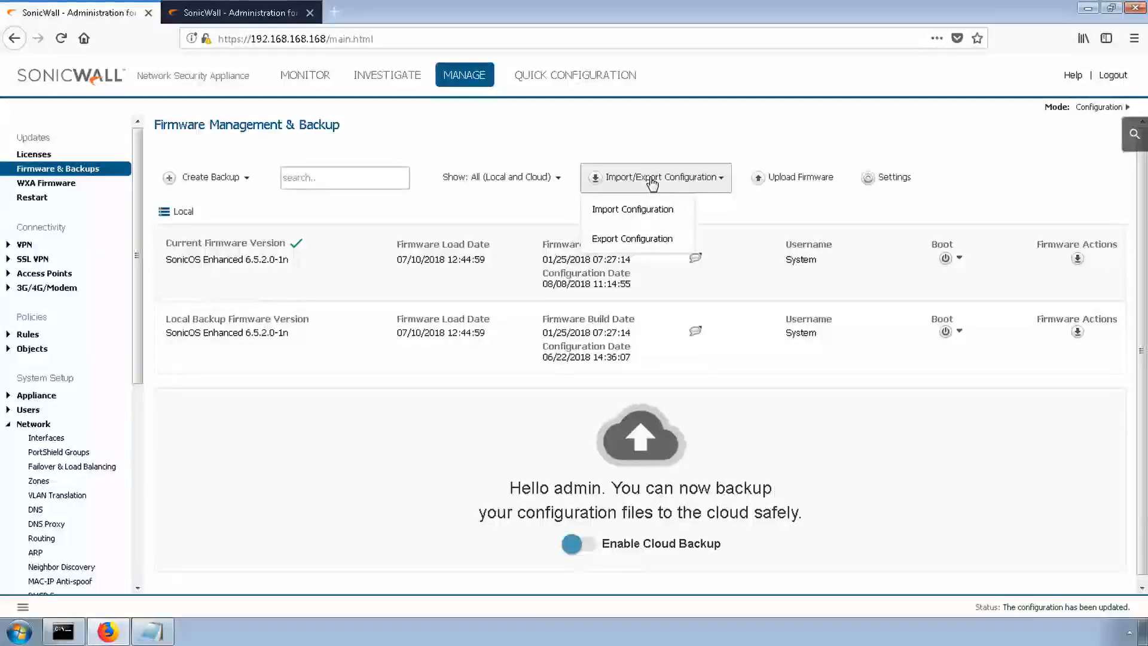
left_click(634, 239)
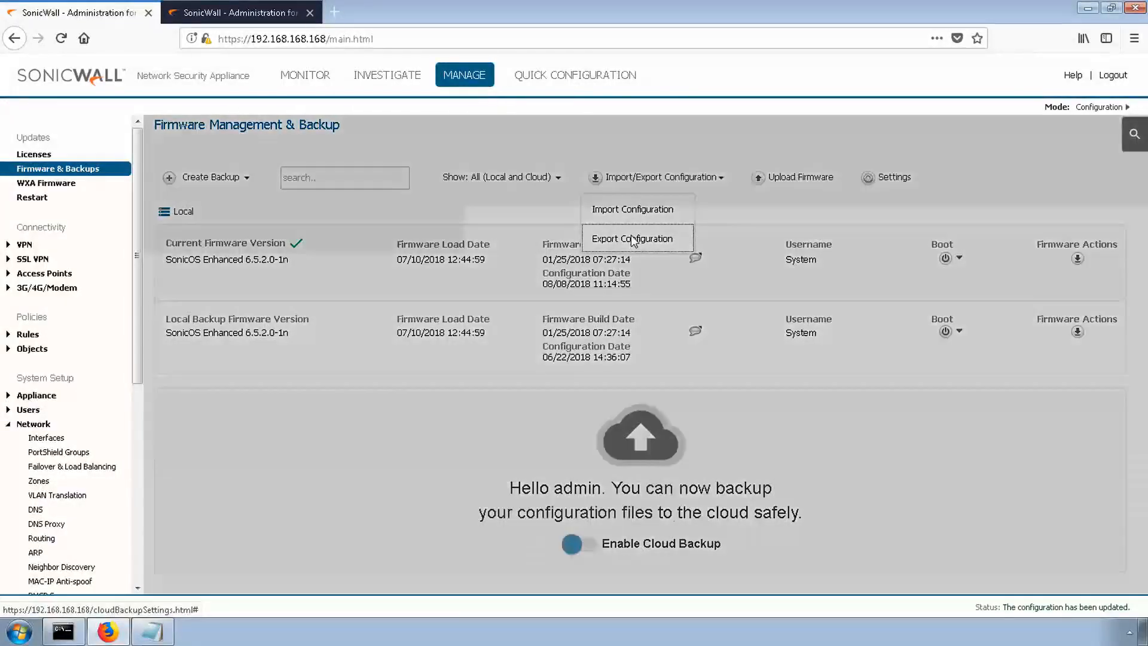
left_click(760, 270)
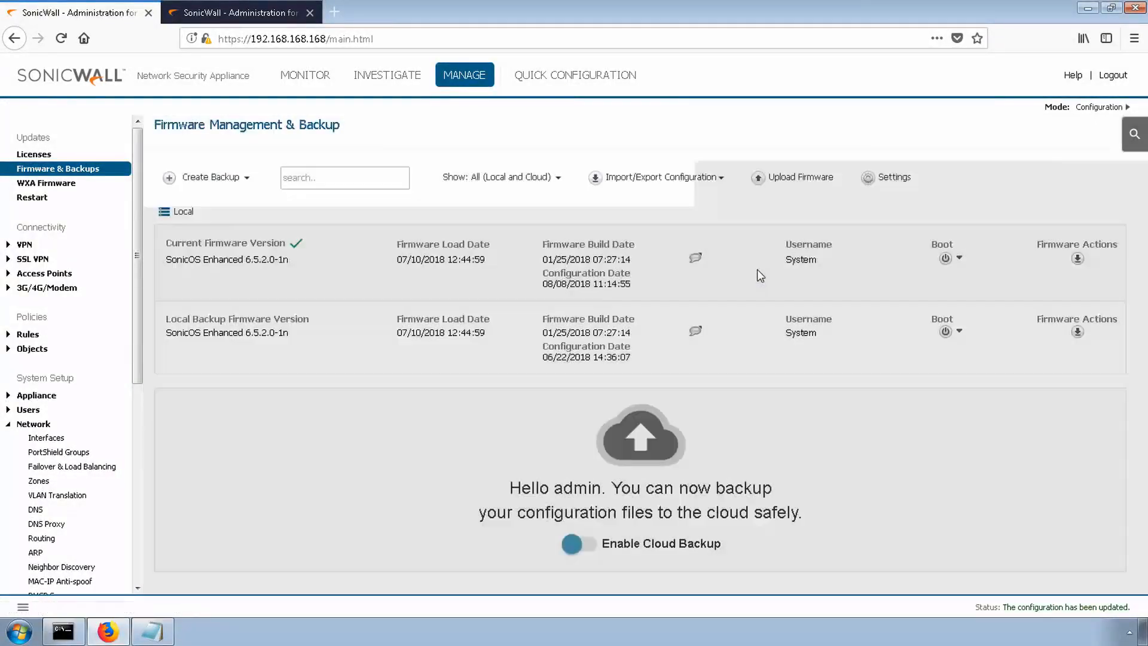
left_click(215, 214)
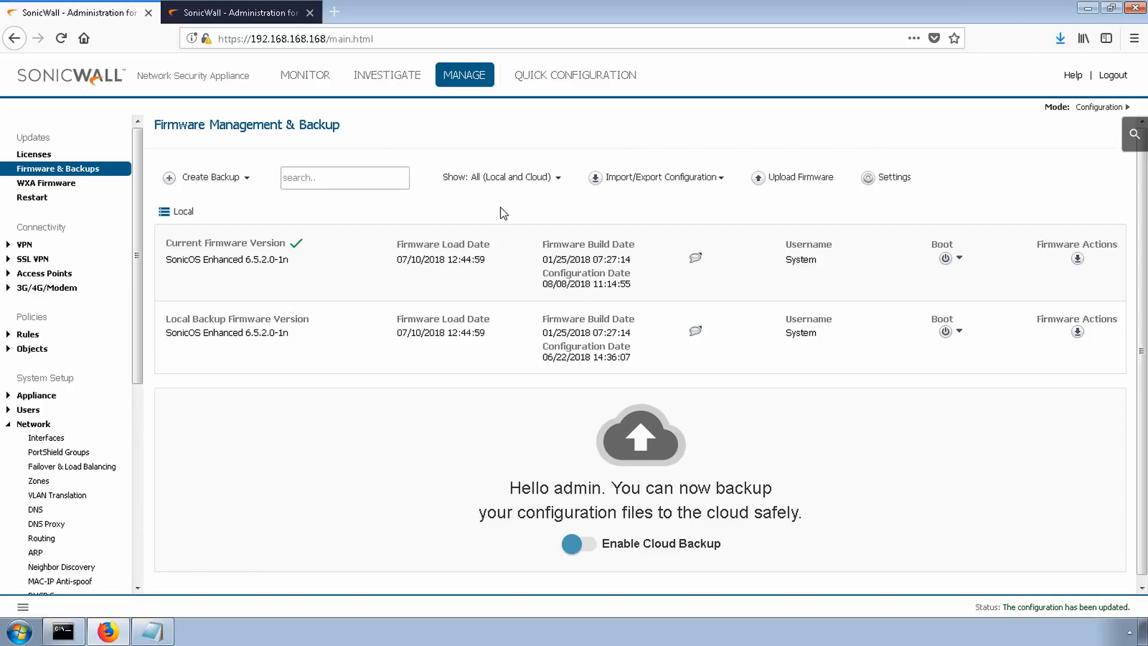
- Enable VPN in the VPN global settings and apply the change
left_click(24, 245)
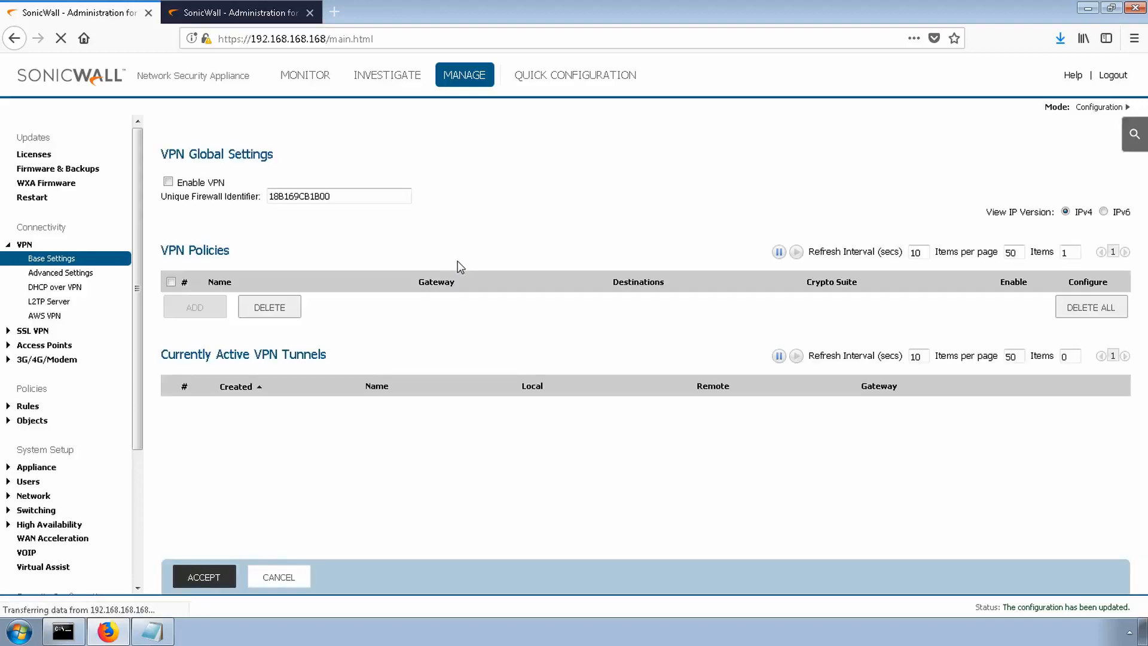
left_click(168, 182)
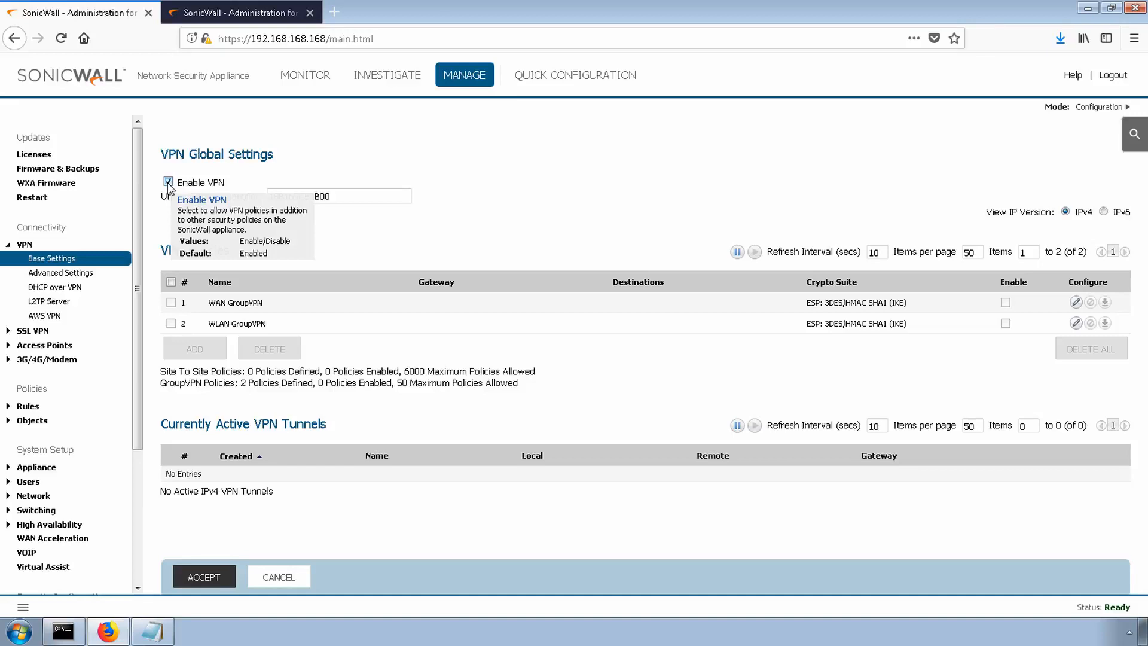
left_click(210, 578)
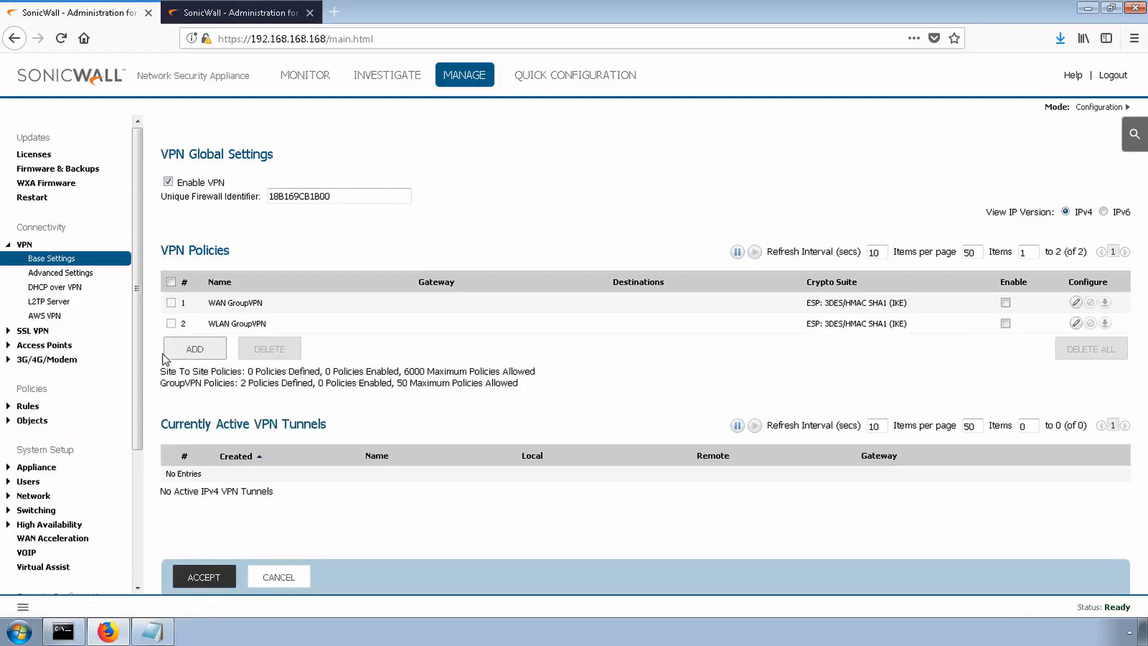
- Add a VPN policy named "VPN to Branch" with Site B's public IP 10.61.134.105 from VPN Config.txt as IPsec primary gateway
left_click(194, 353)
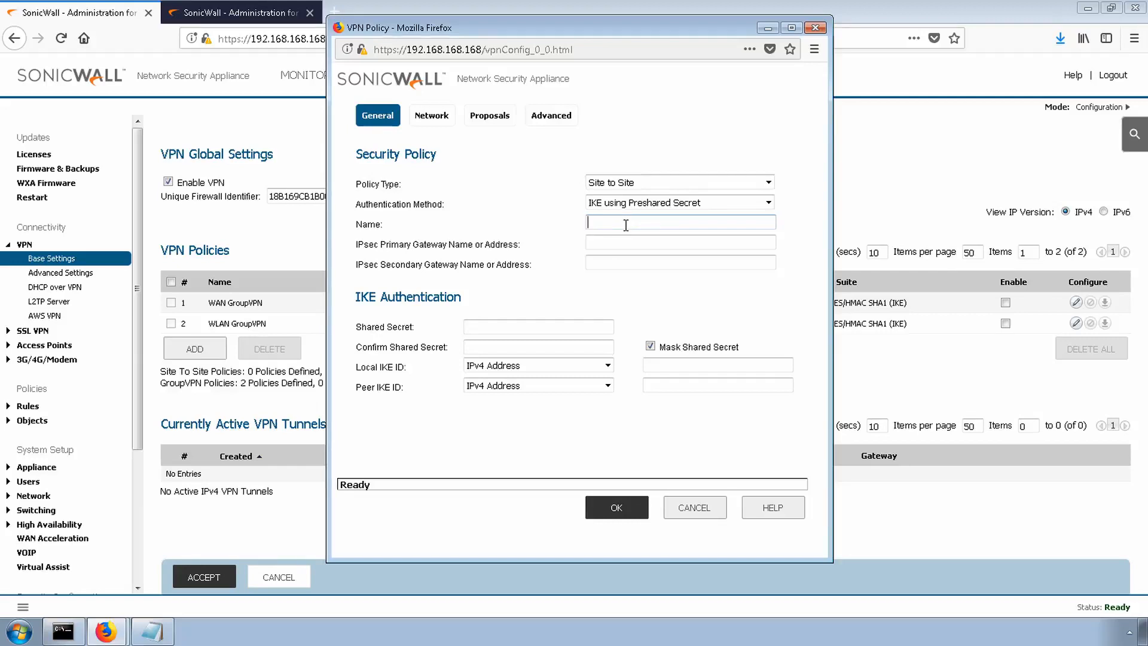
type("VPN to Branch")
left_click(157, 632)
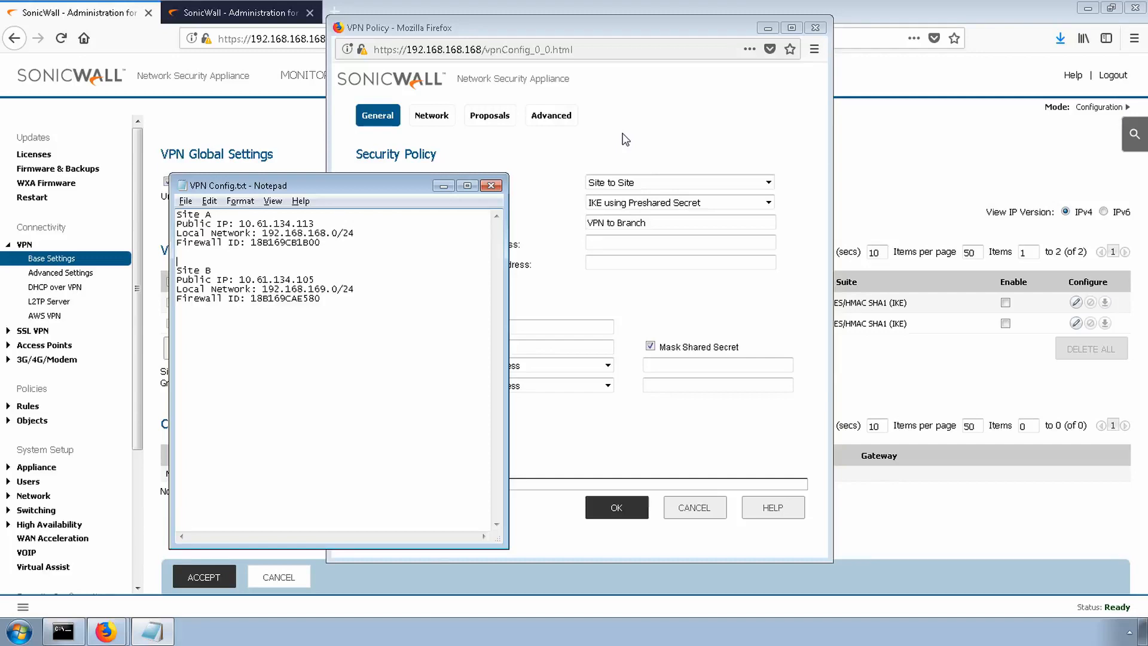
left_click(239, 280)
left_click_drag(240, 279, 318, 278)
key("ctrl+c")
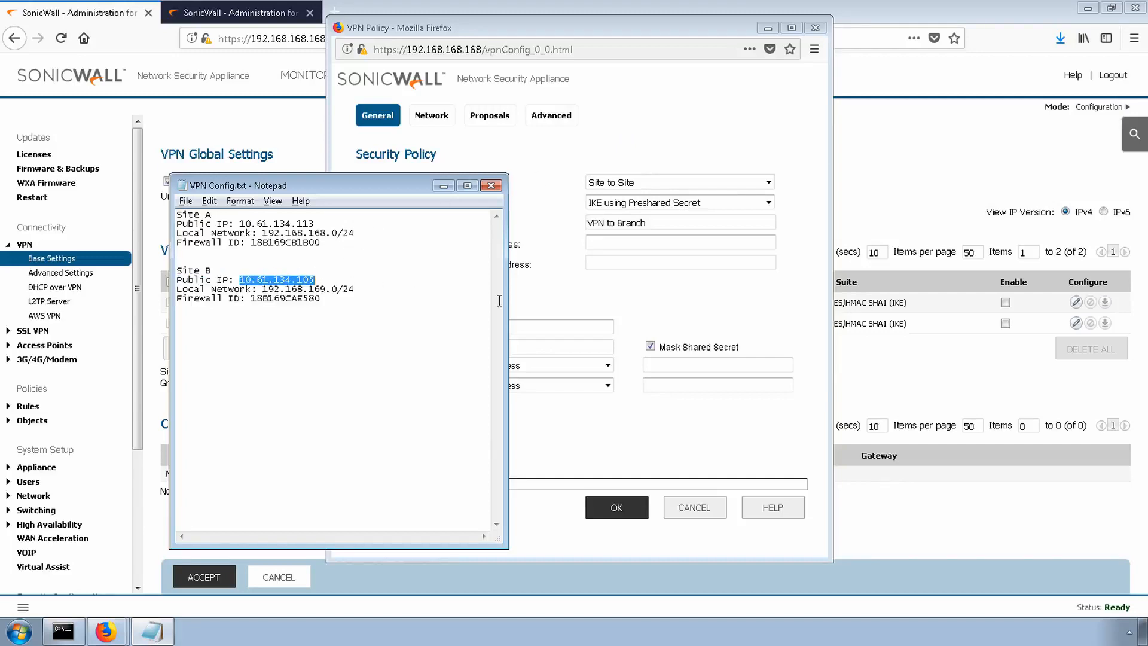
left_click(654, 239)
key("ctrl+v")
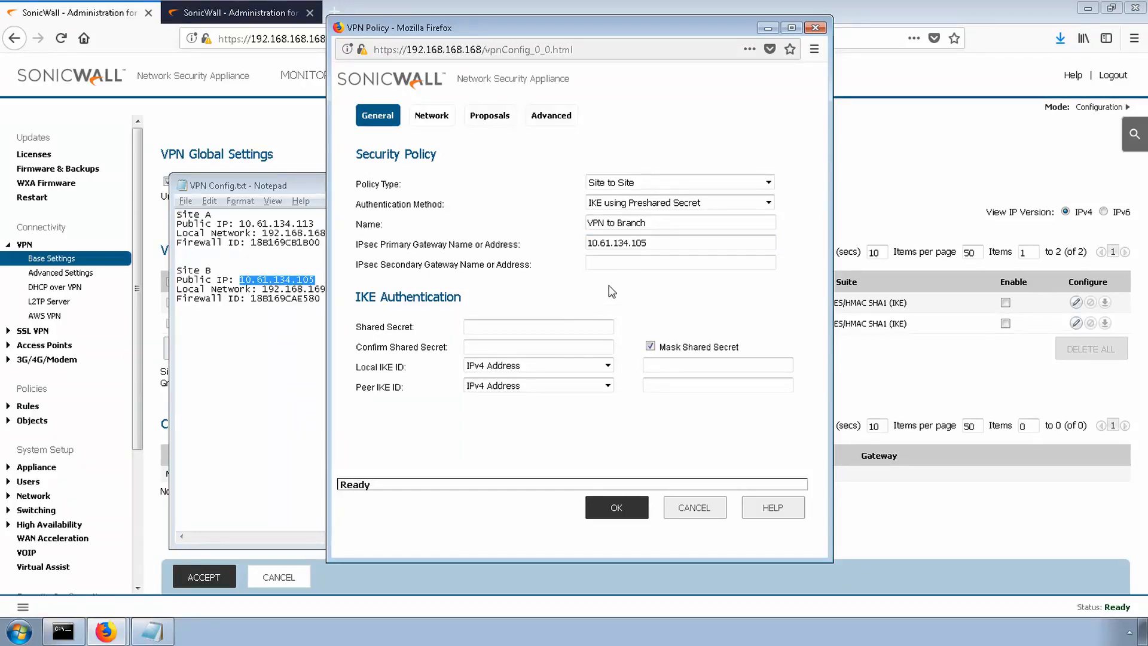
- Unmask the shared secret and enter the preshared secret for IKE authentication
left_click(651, 346)
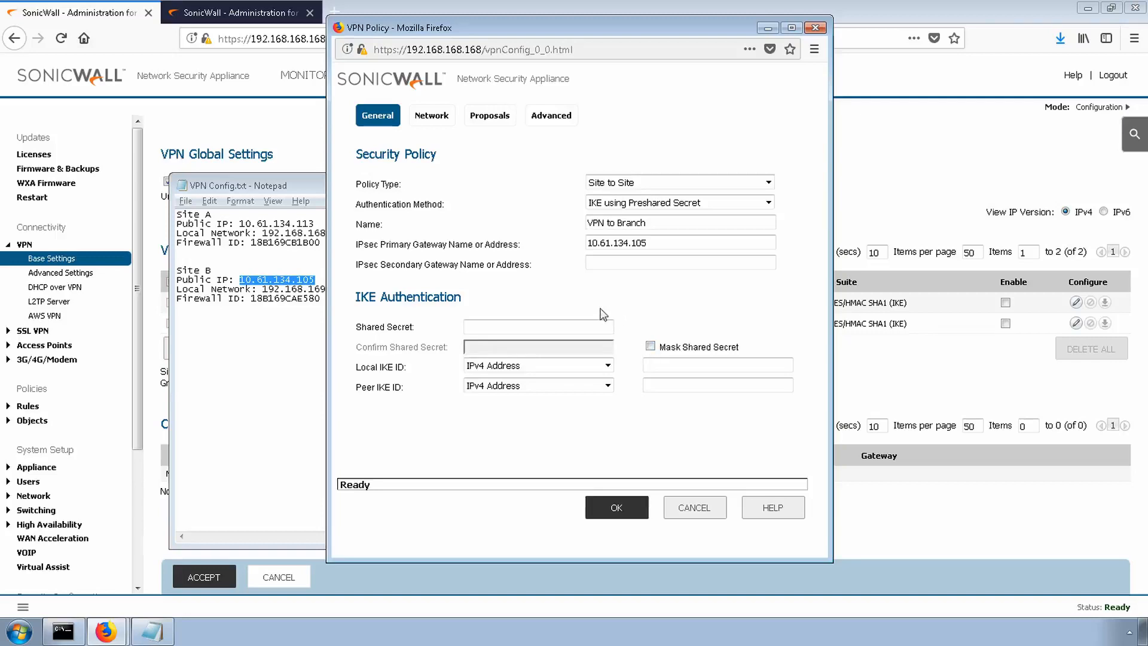
left_click(531, 327)
type("password")
- Set both the Local IKE ID and Peer IKE ID types to Firewall Identifier
left_click(515, 366)
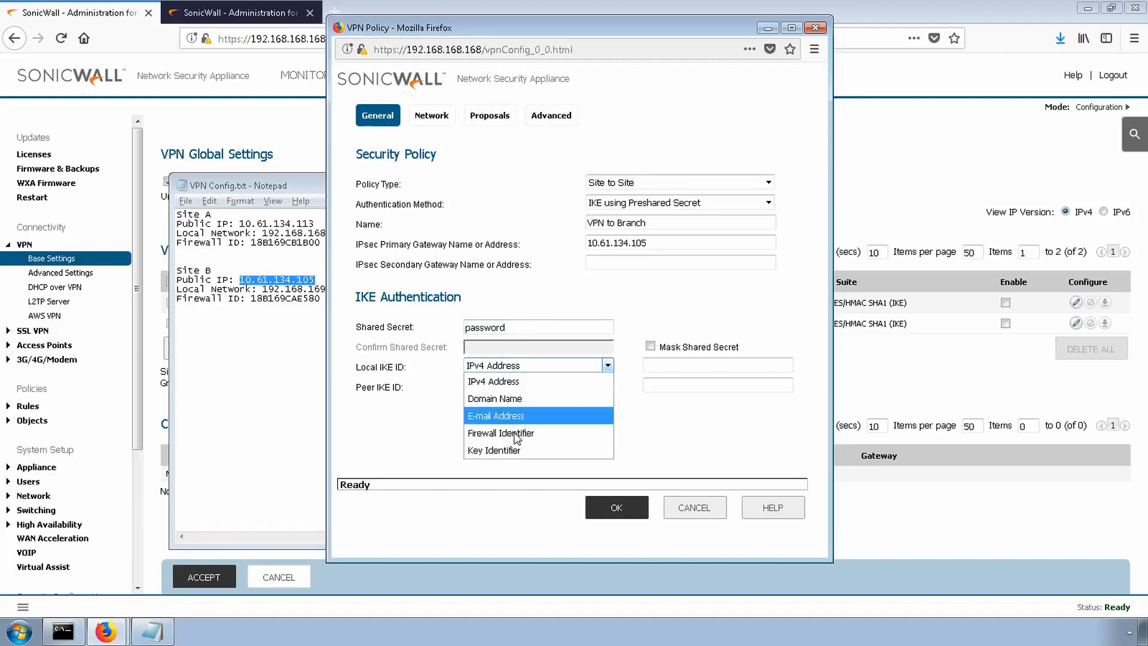
left_click(516, 435)
left_click(533, 385)
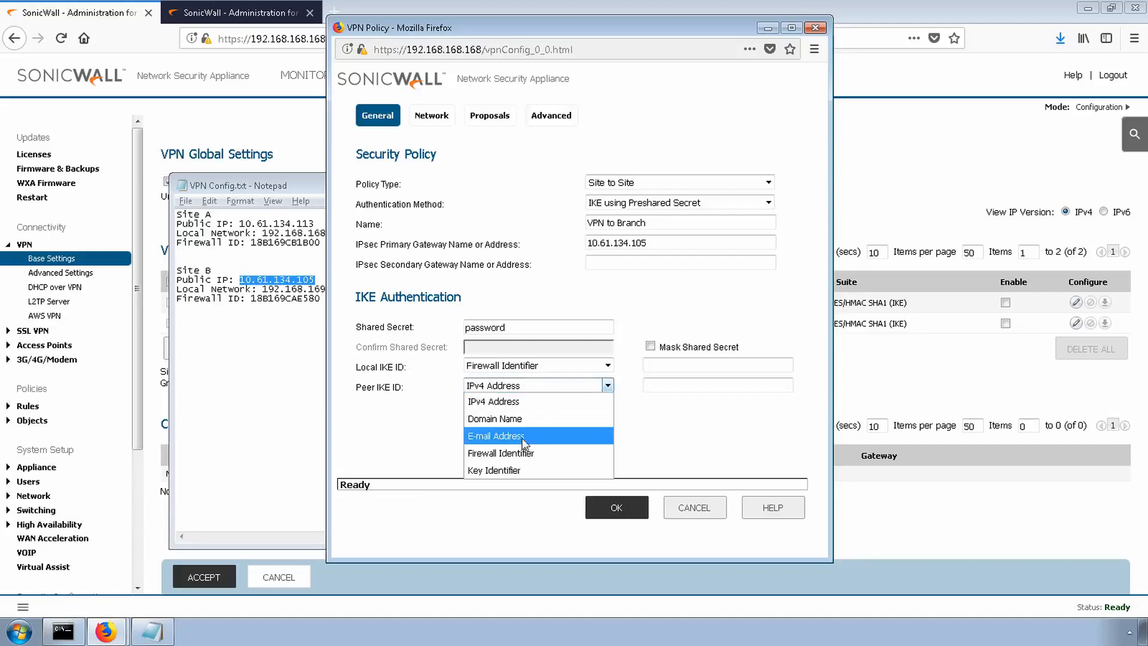
left_click(522, 454)
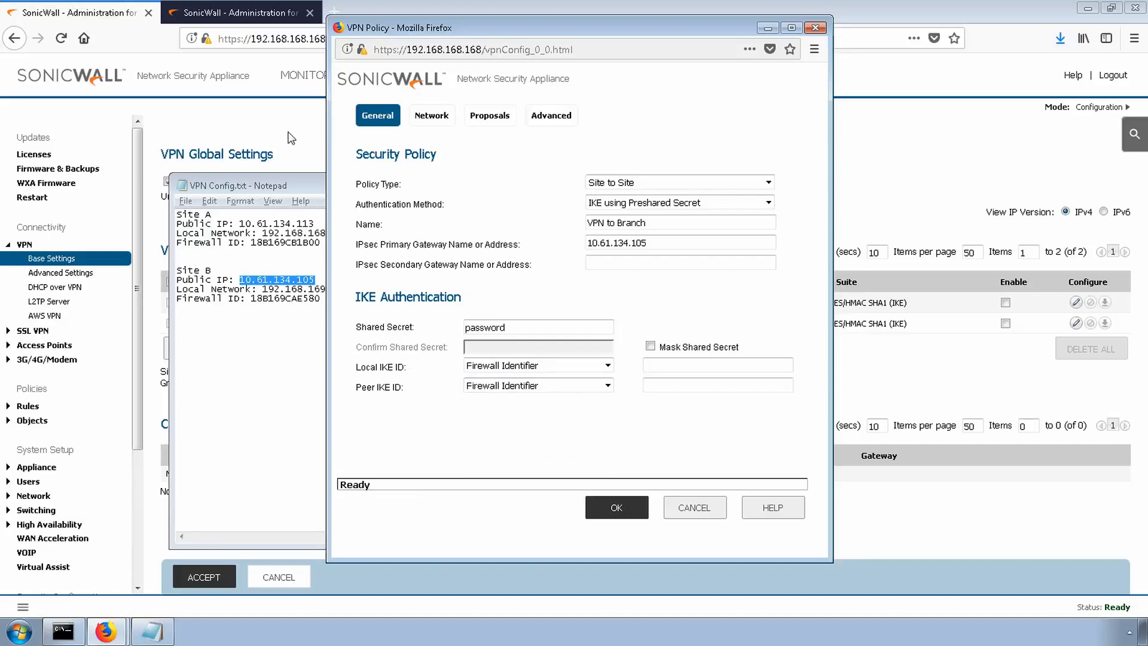
- Check this firewall's Unique Firewall Identifier in the VPN global settings and return to the VPN policy
left_click(291, 137)
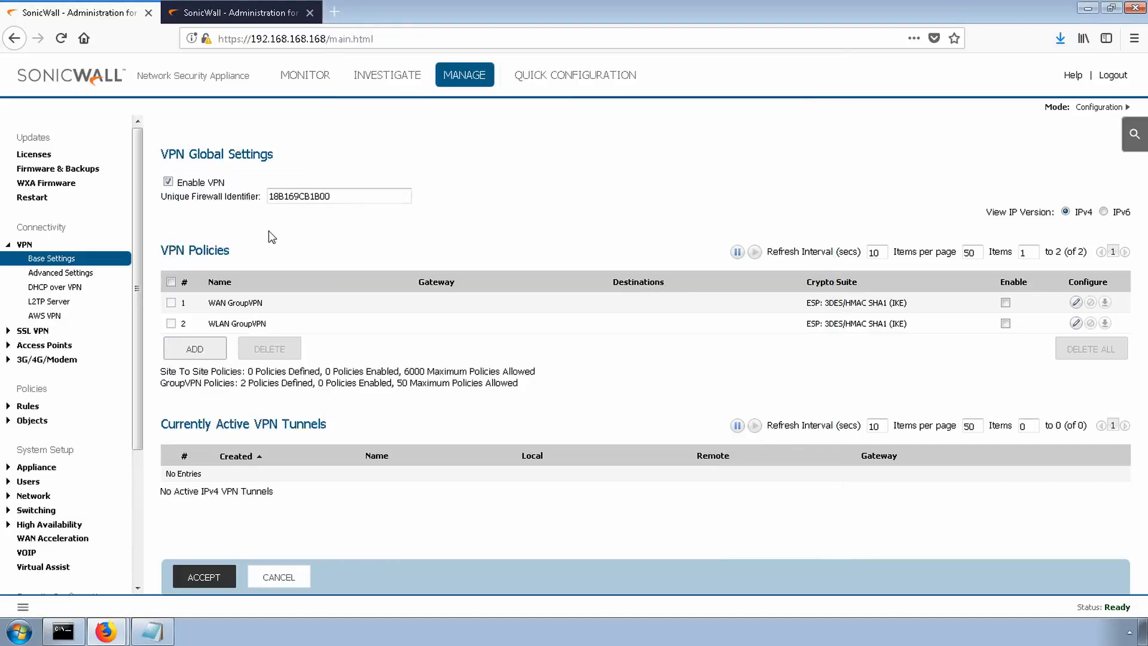
left_click_drag(397, 196, 265, 194)
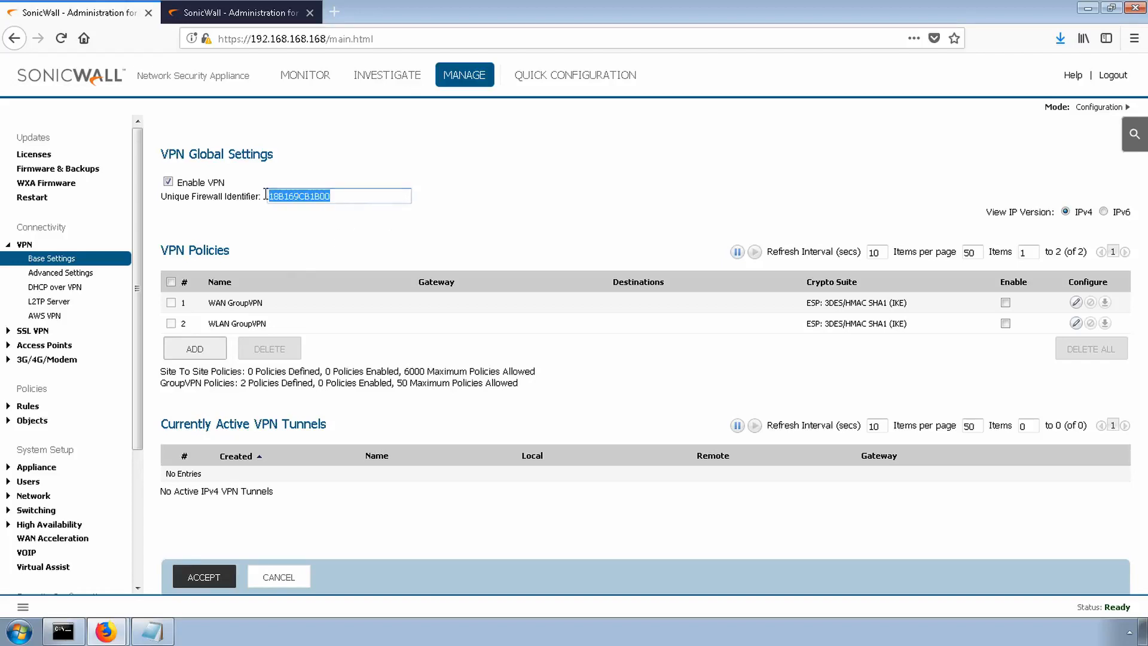
left_click(498, 200)
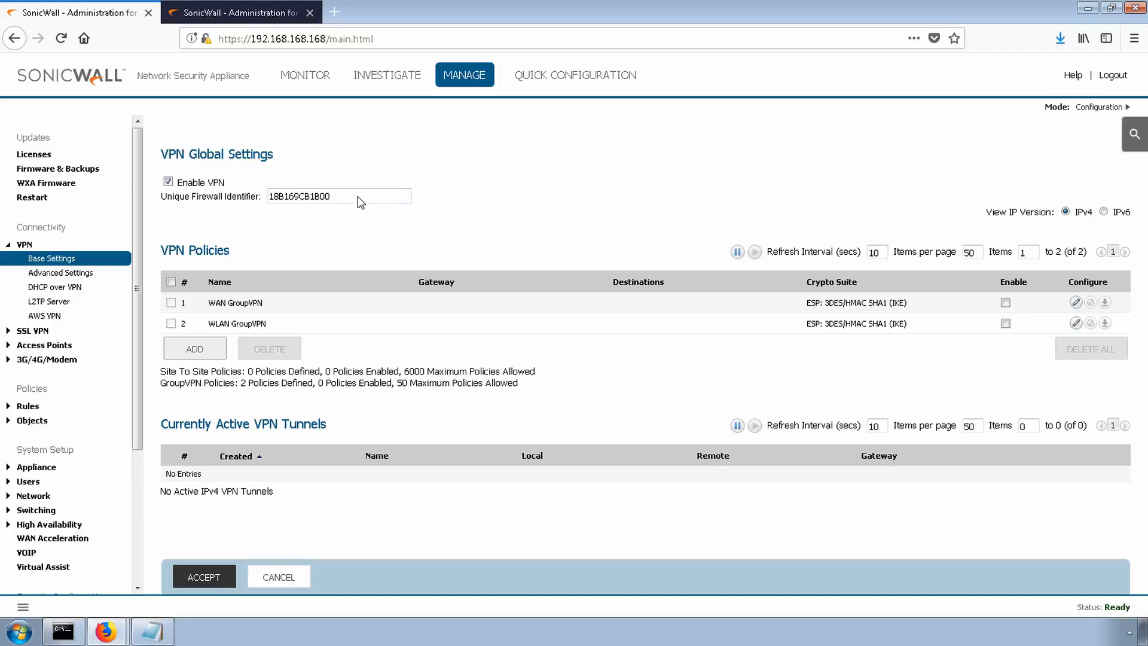
left_click_drag(358, 197, 525, 197)
left_click(525, 198)
left_click(107, 634)
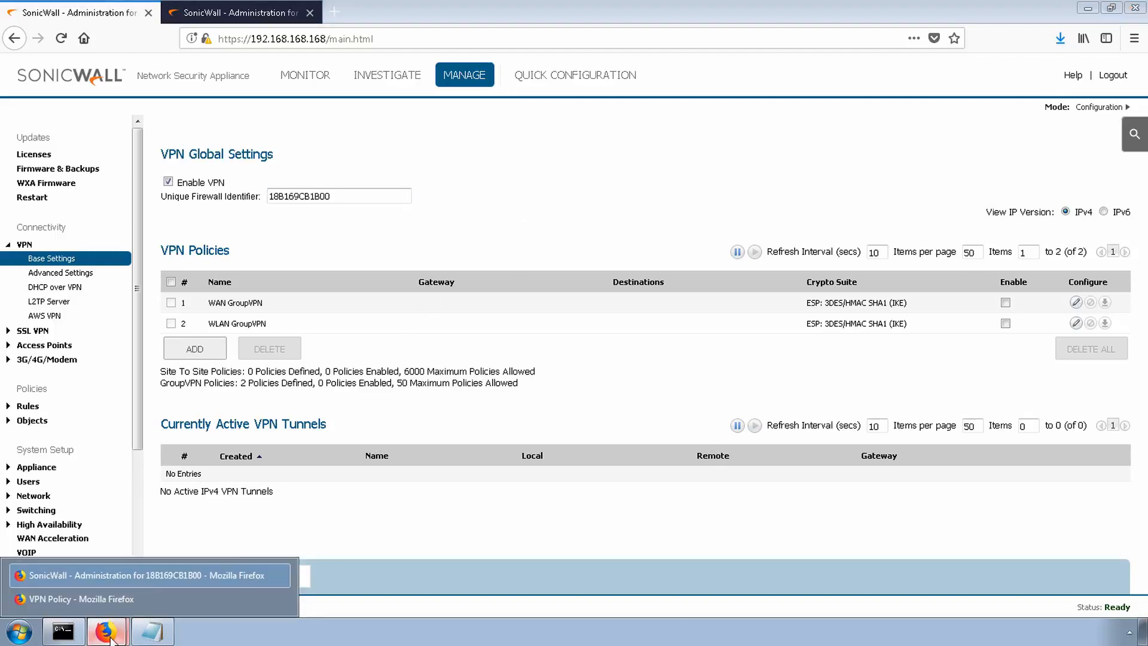
left_click(165, 599)
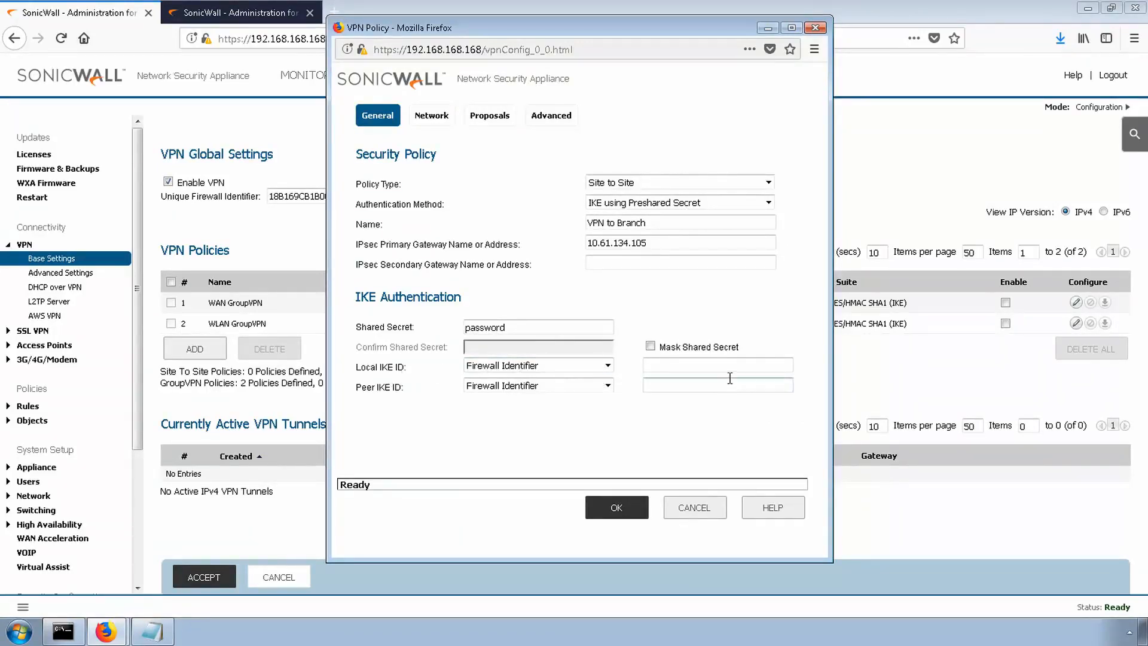
- Copy Site A's firewall ID 18B169CB1B00 from VPN Config.txt into the policy's Local IKE ID
key("alt+Tab")
left_click(273, 301)
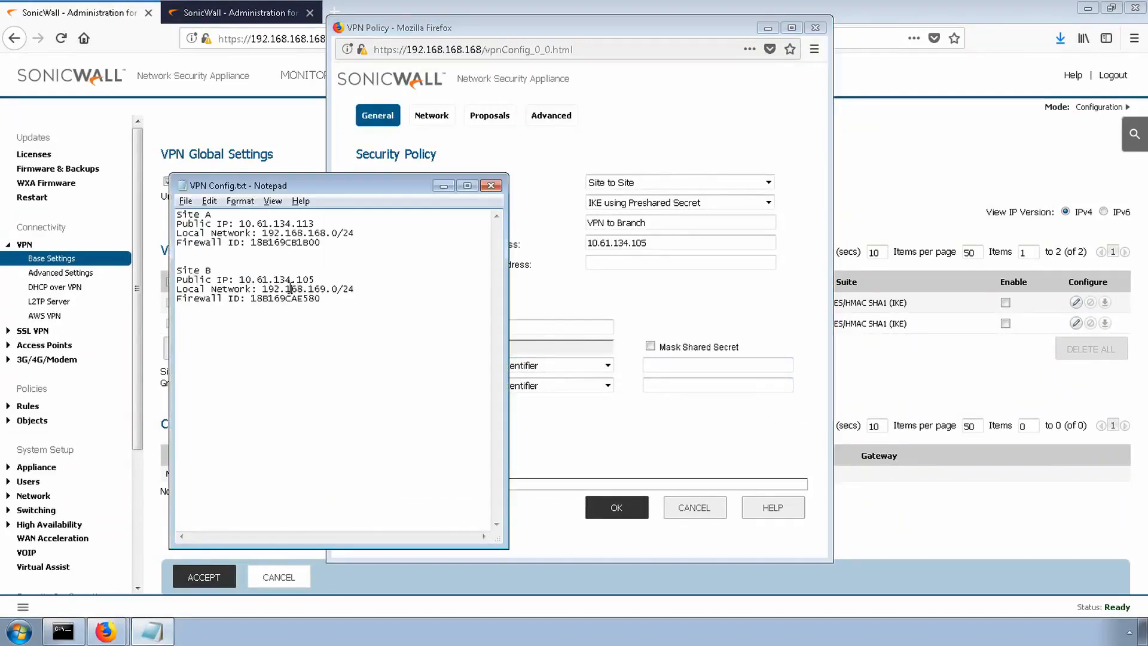
left_click_drag(322, 245, 251, 242)
key("ctrl+c")
left_click(683, 370)
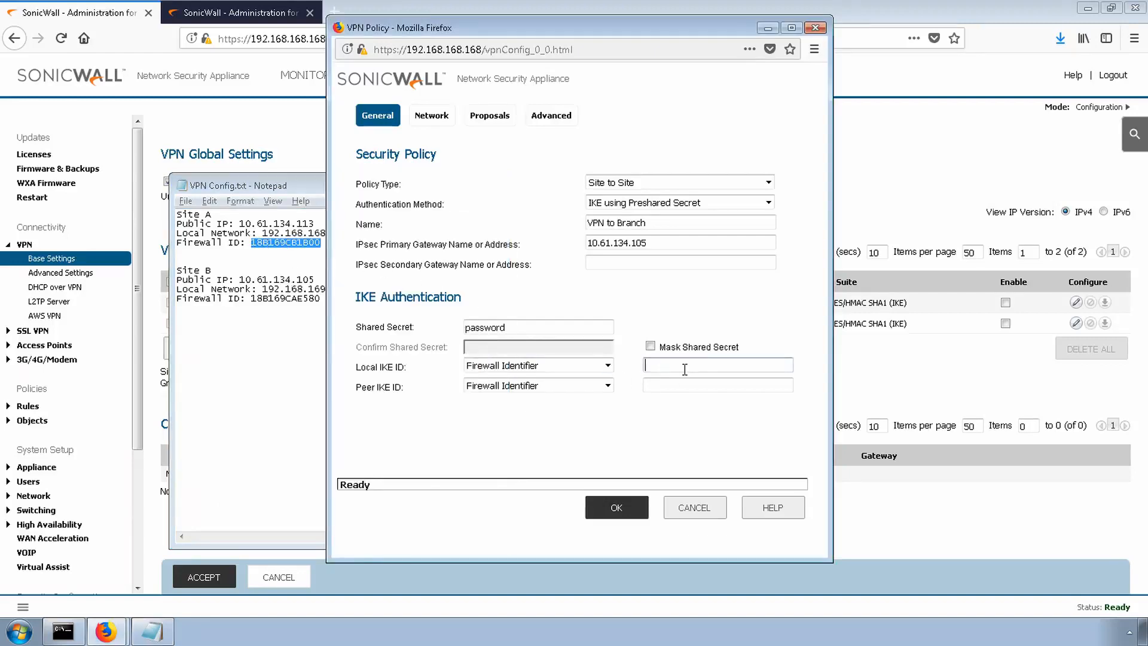
key("ctrl+v")
- Copy Site B's firewall ID 18B169CAE580 from VPN Config.txt into the policy's Peer IKE ID
left_click(280, 298)
double_click(280, 298)
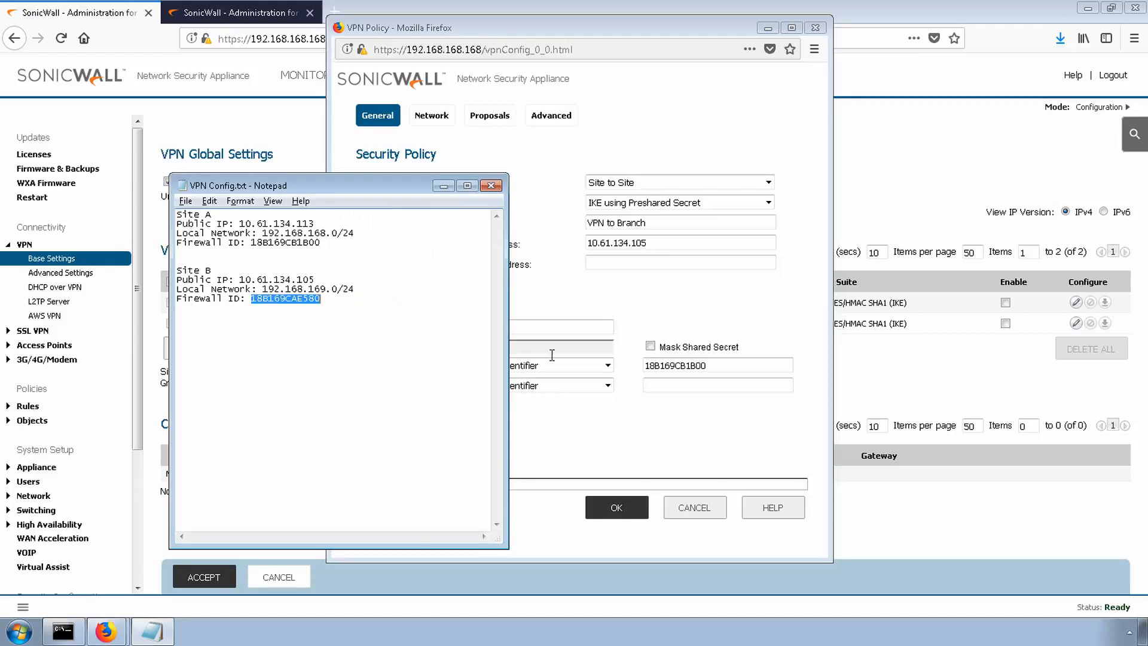
key("ctrl+c")
left_click(716, 387)
key("ctrl+v")
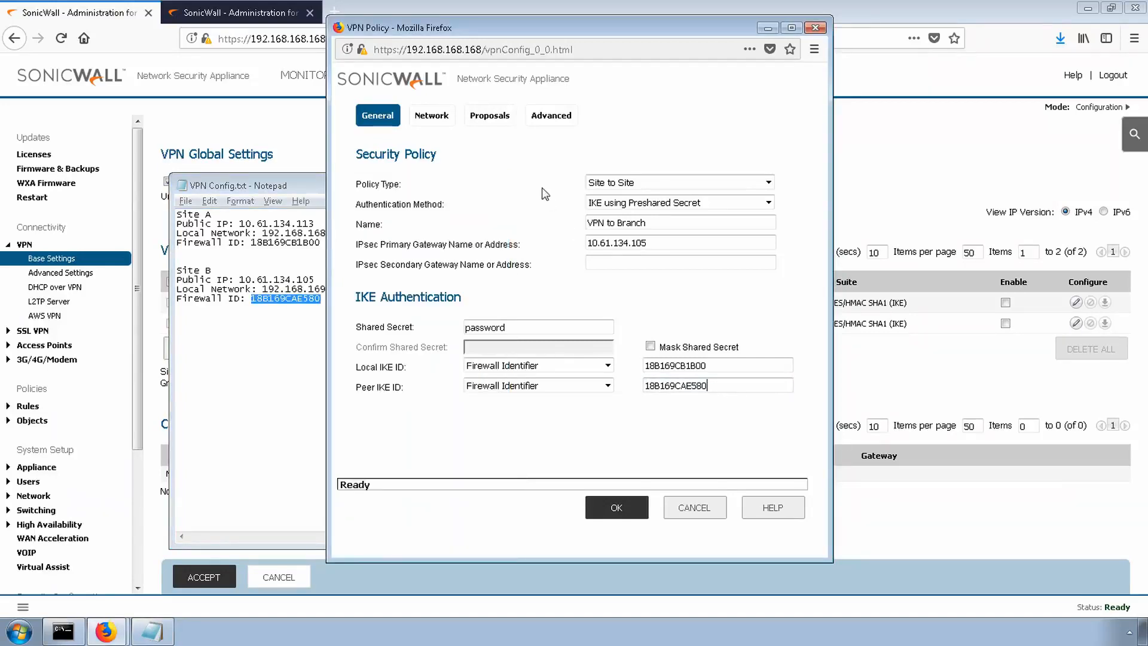
- Check Site A's local network in VPN Config.txt and choose X0 Subnet as the policy's local network
left_click(437, 119)
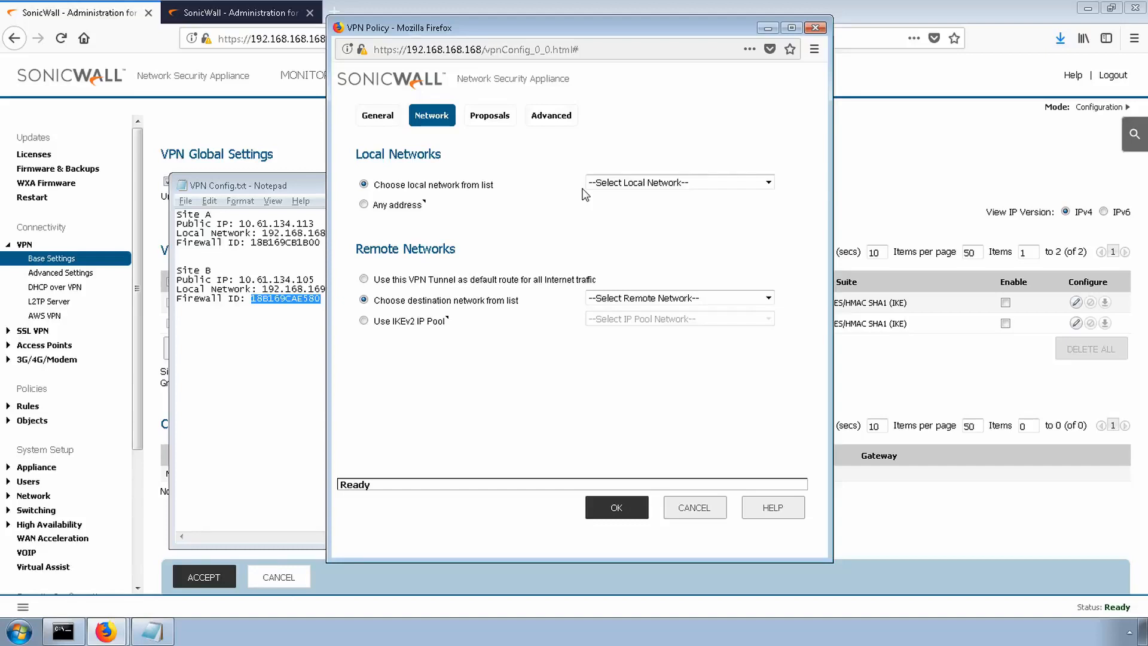
left_click(272, 234)
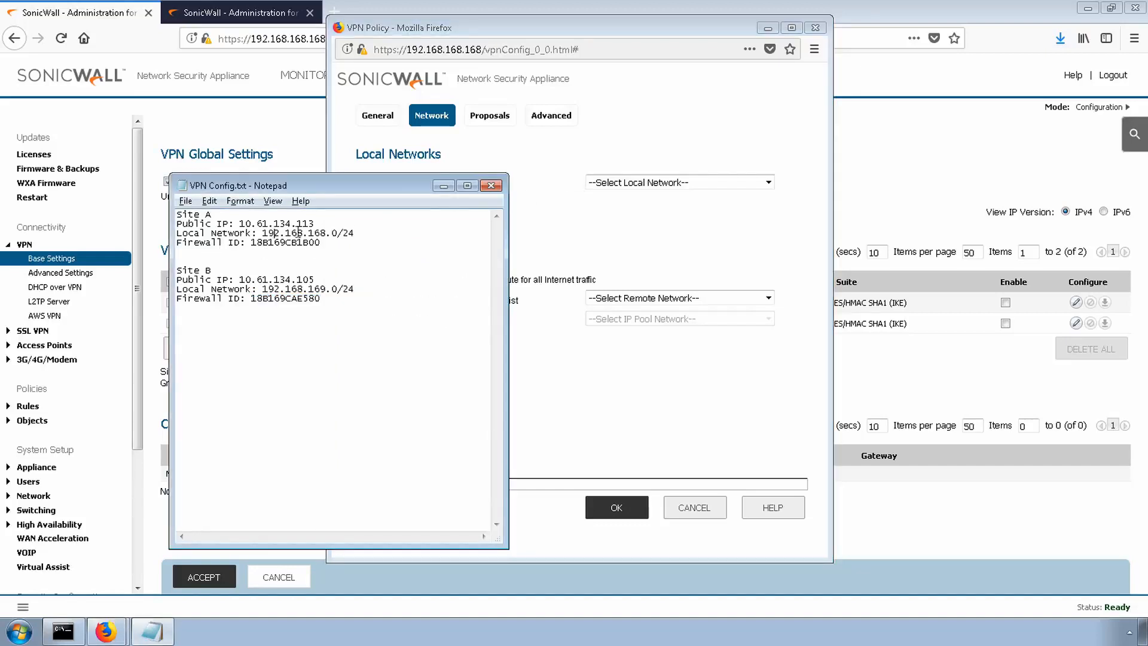
left_click_drag(274, 234, 333, 232)
left_click(642, 183)
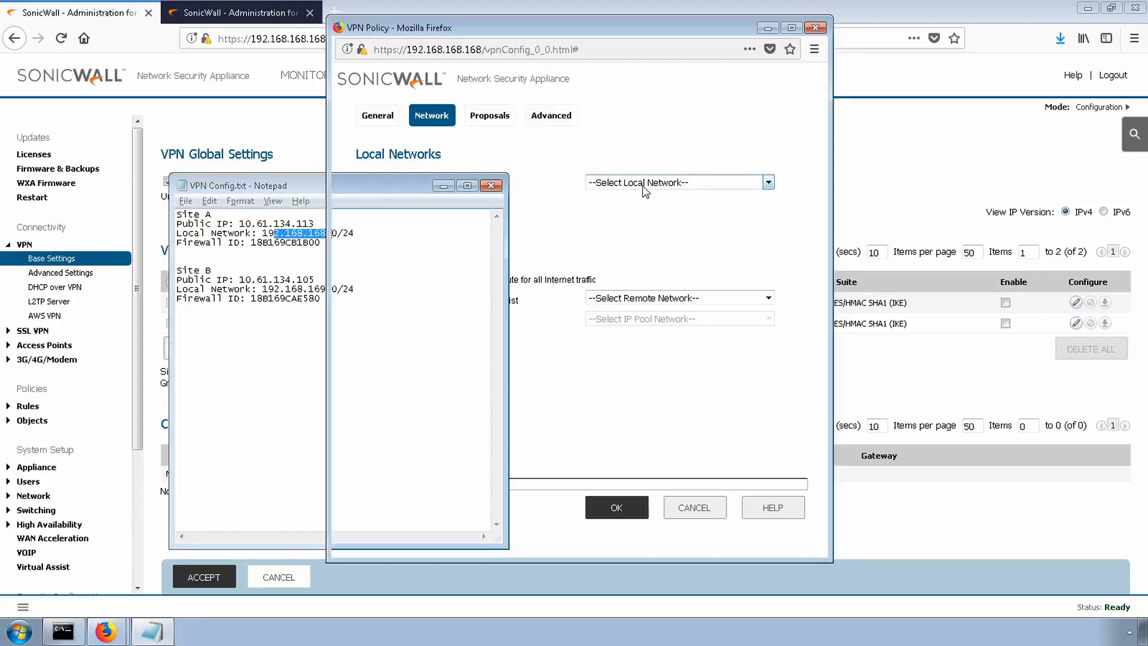
key("super")
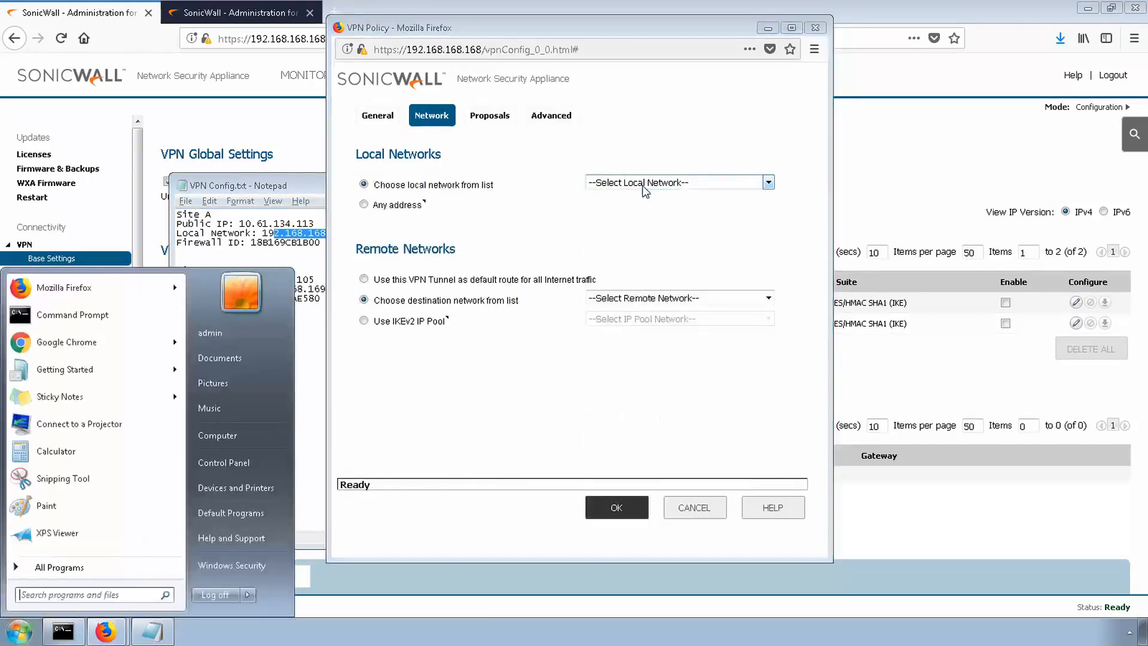
left_click(665, 188)
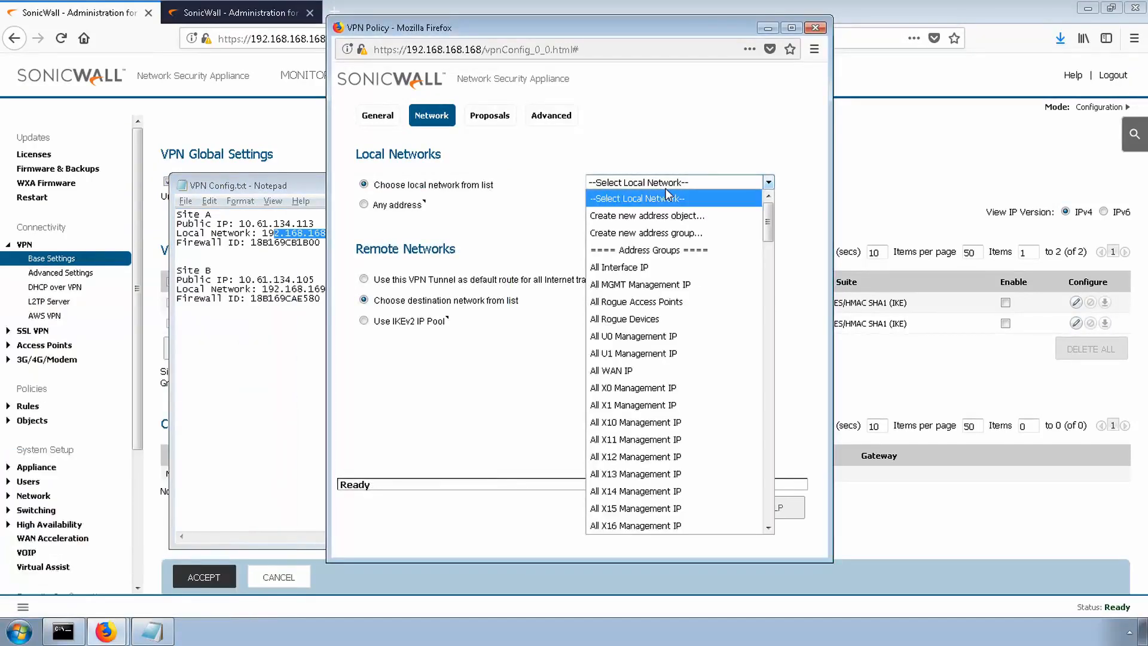
left_click_drag(771, 229, 769, 408)
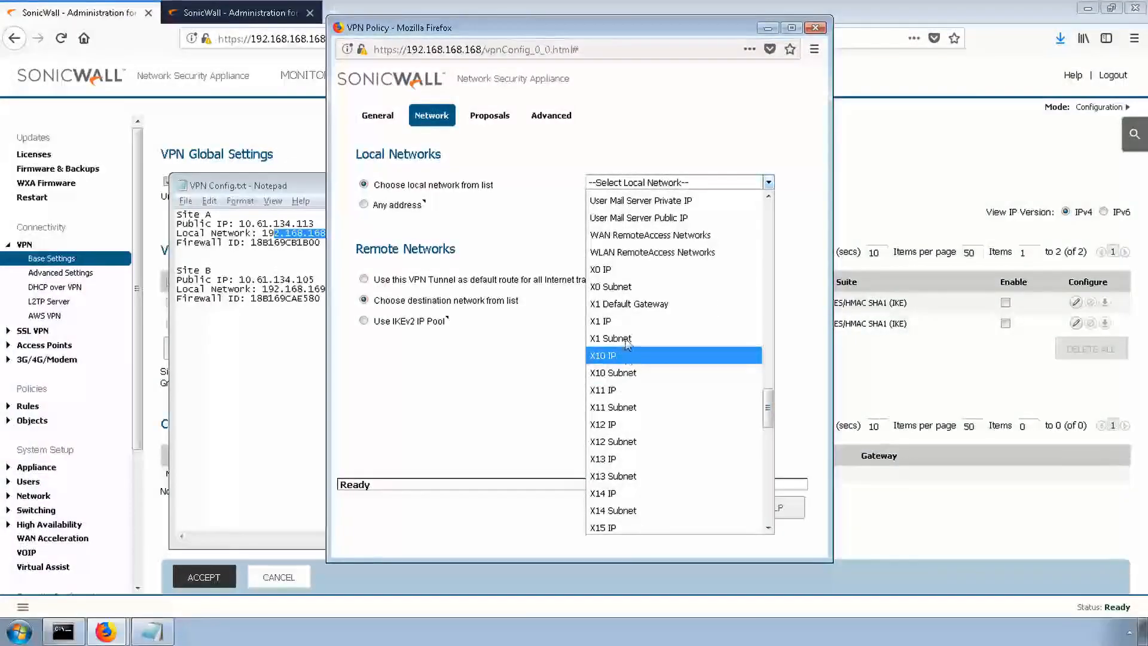
left_click(631, 289)
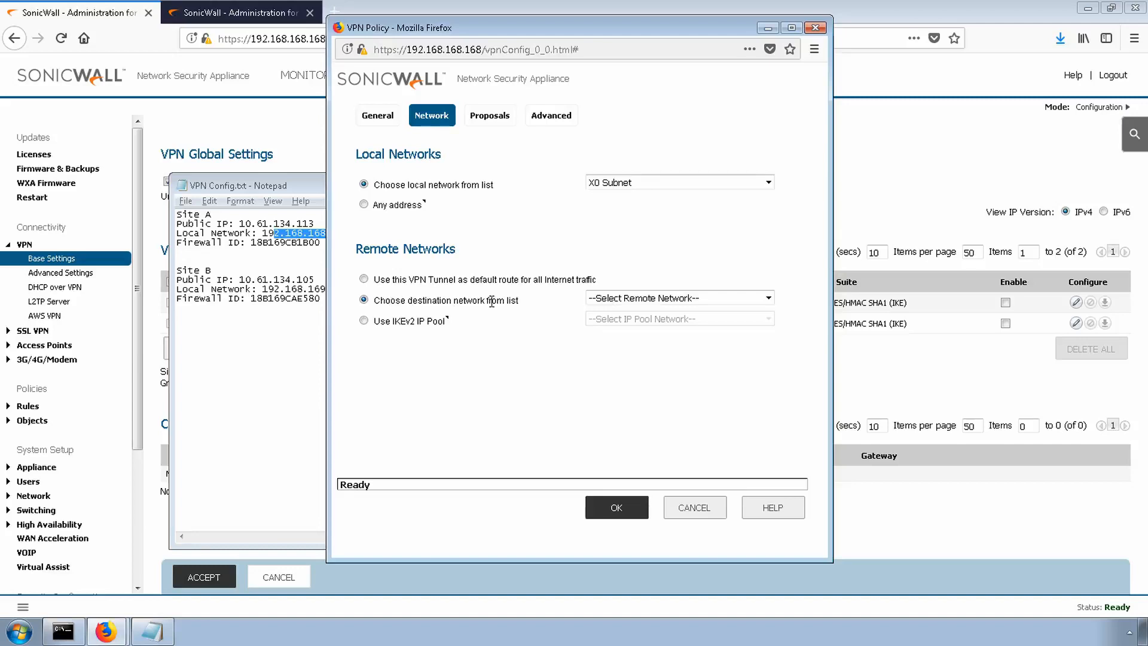
- Create a new remote-network address object named Branch Remote with zone assignment VPN and type Network
left_click(685, 297)
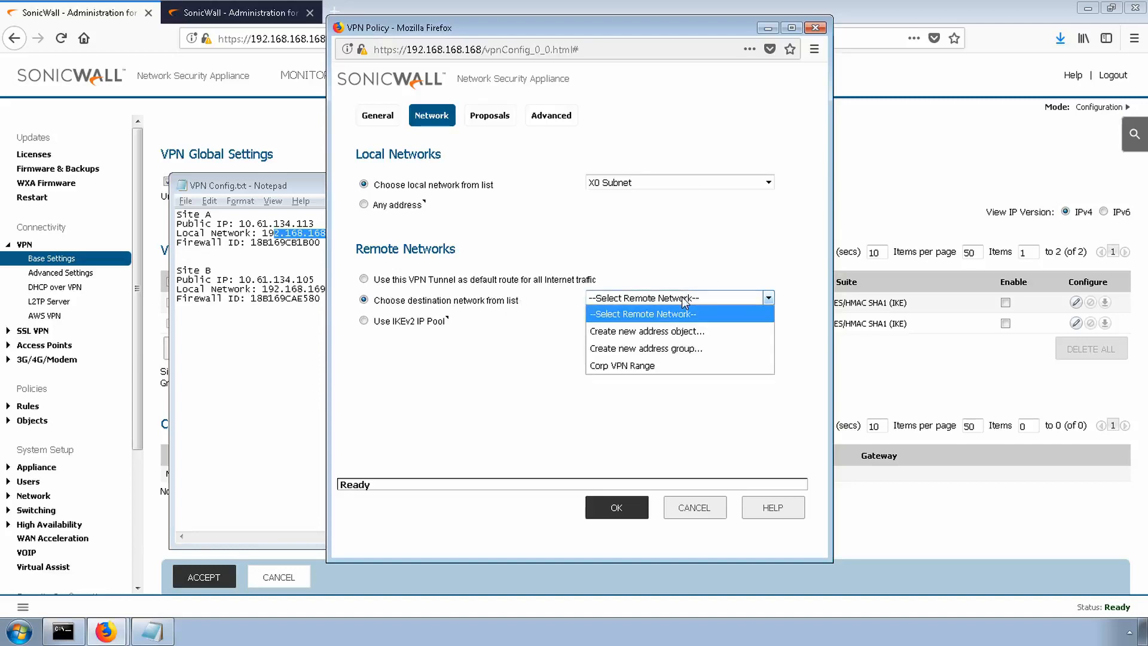
left_click(688, 332)
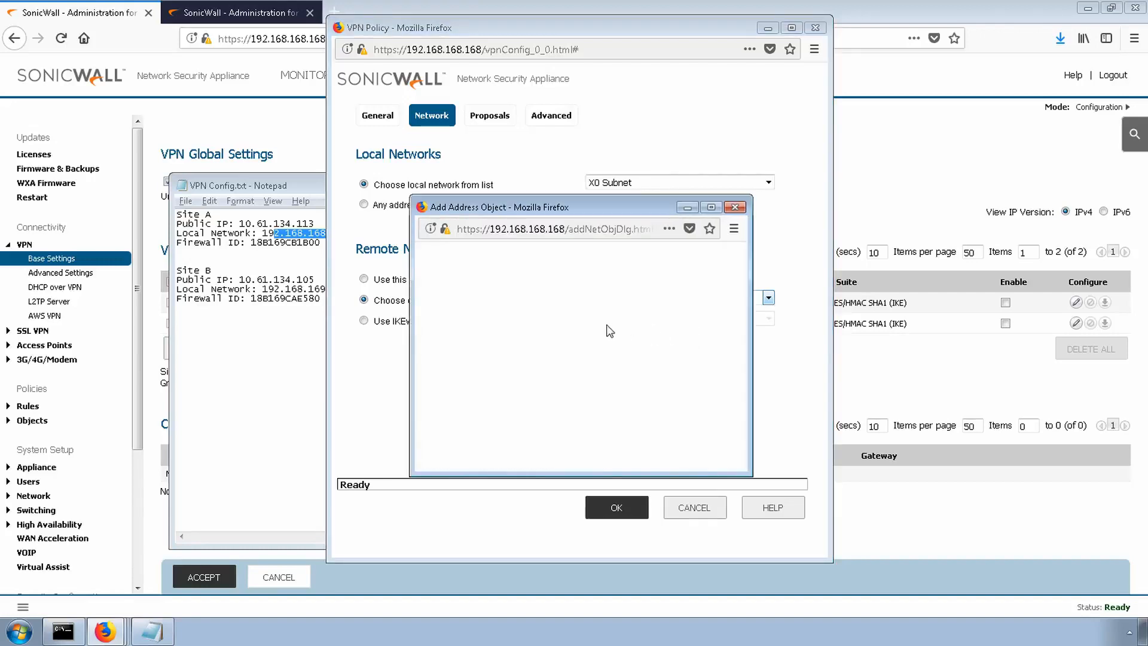
left_click(658, 293)
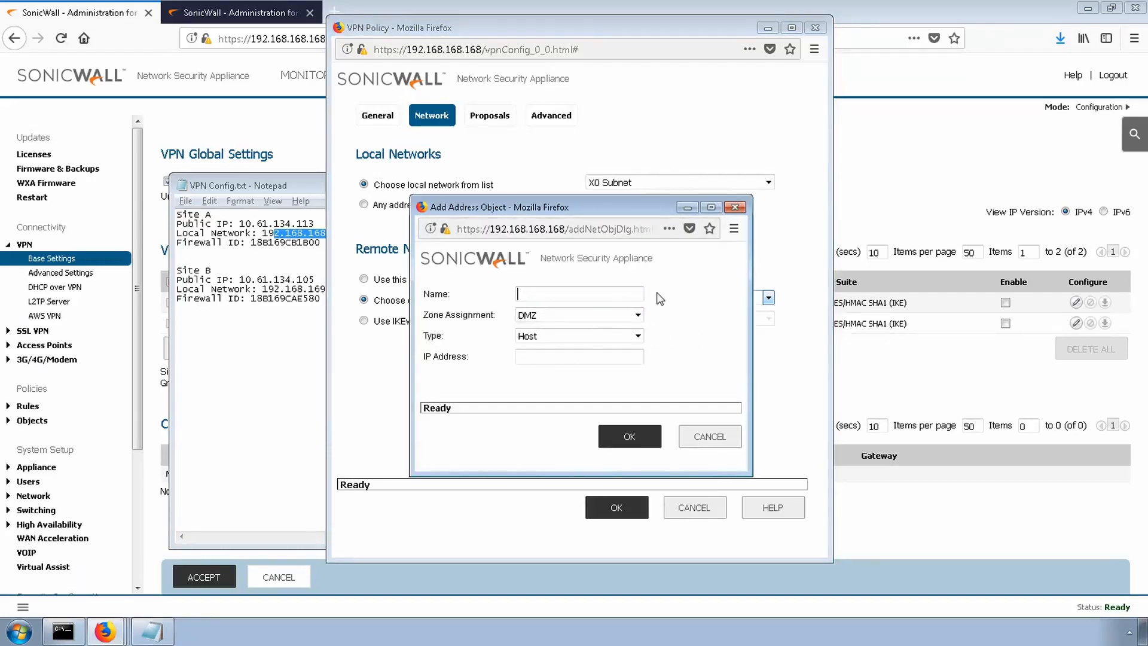
type("Bran")
type("c")
key("BackSpace")
type("nch Remote")
key("Tab")
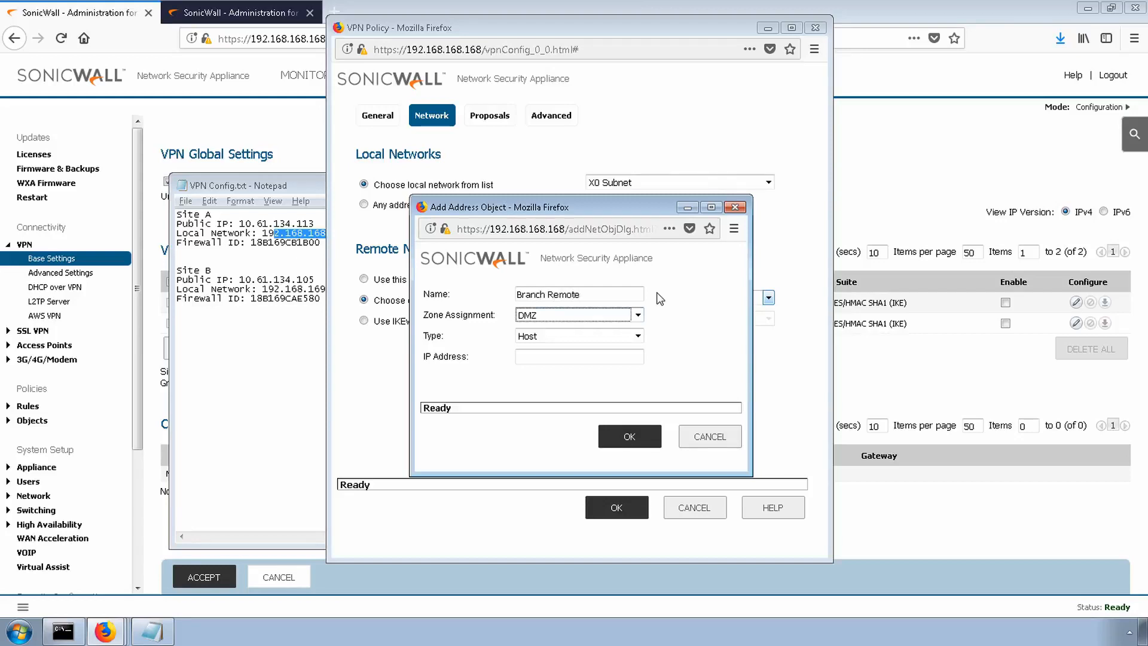
key("v")
key("Tab")
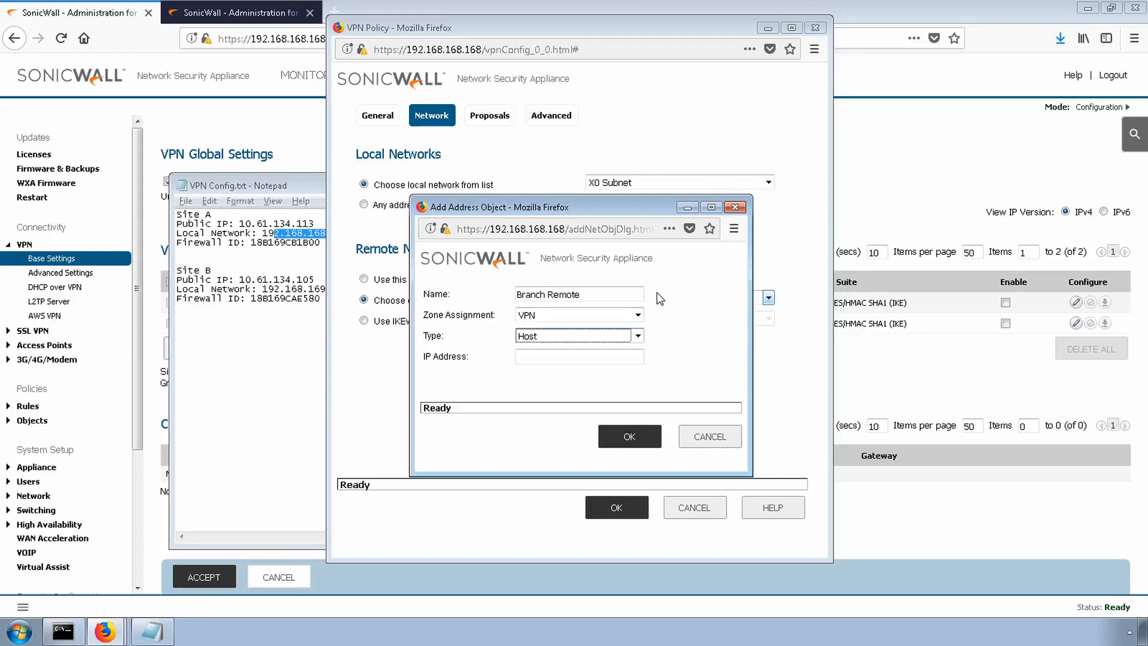
key("n")
key("Tab")
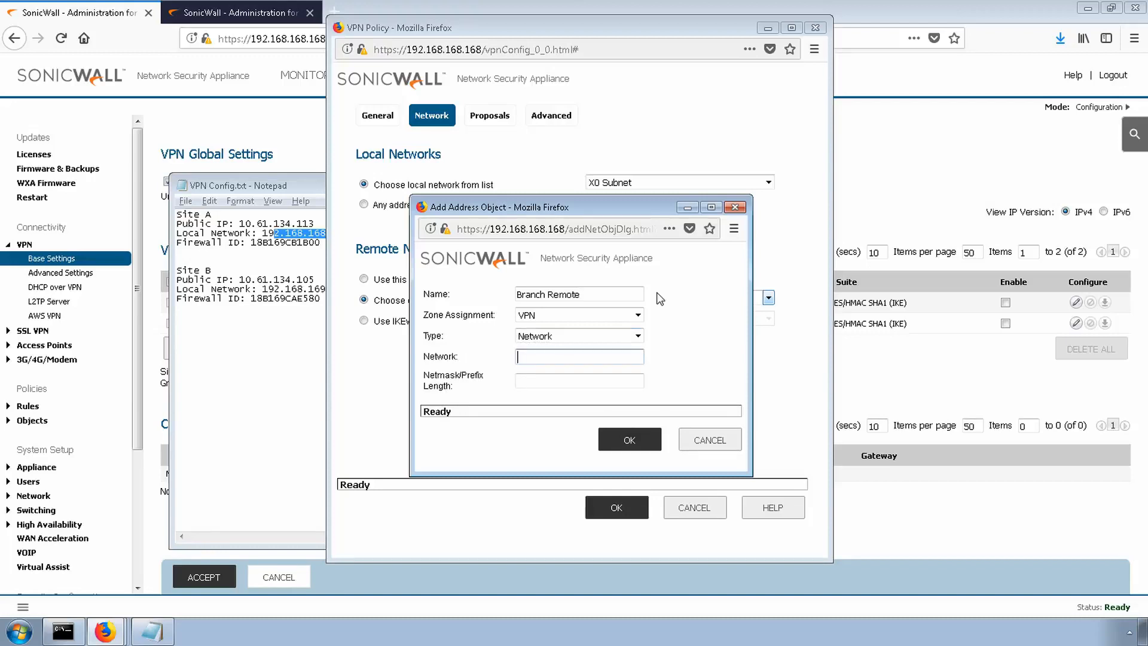
- Set the Branch Remote object's network to 192.168.169.0 with netmask 255.255.255.0 and save it
type("192.168.169.0")
key("Tab")
type("2")
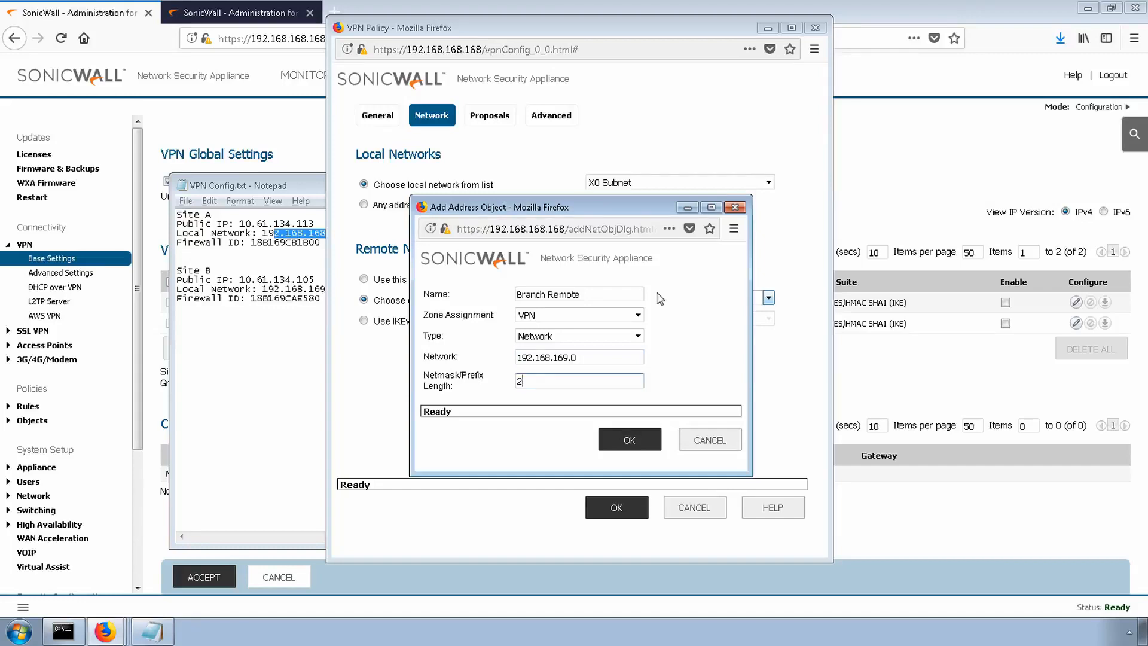
type("55.255.25.5.0")
left_click(630, 441)
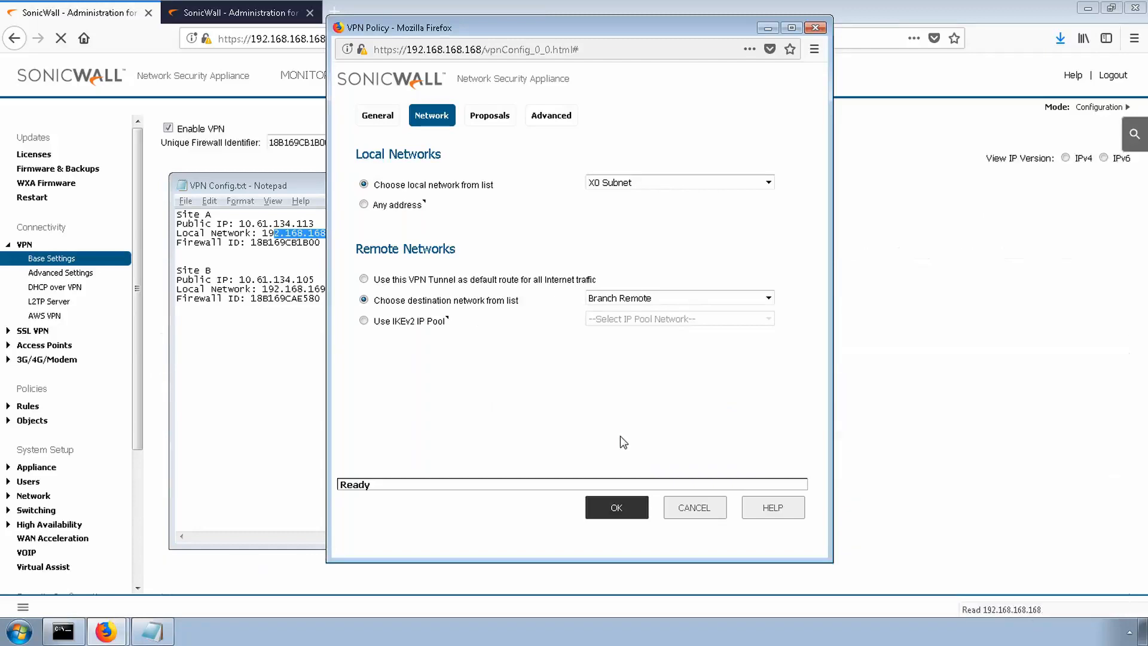
- Set the policy's IKE Phase 1 proposal to DH Group 5, AES-256 encryption and SHA256 authentication
left_click(498, 119)
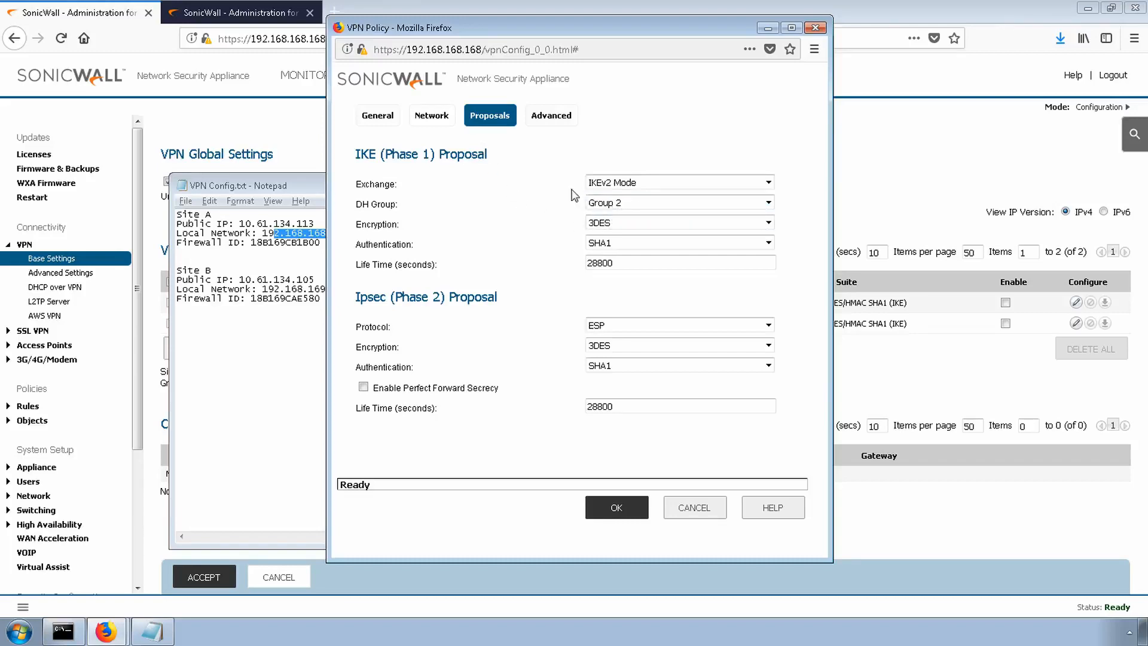
left_click(639, 212)
left_click(640, 258)
left_click(632, 224)
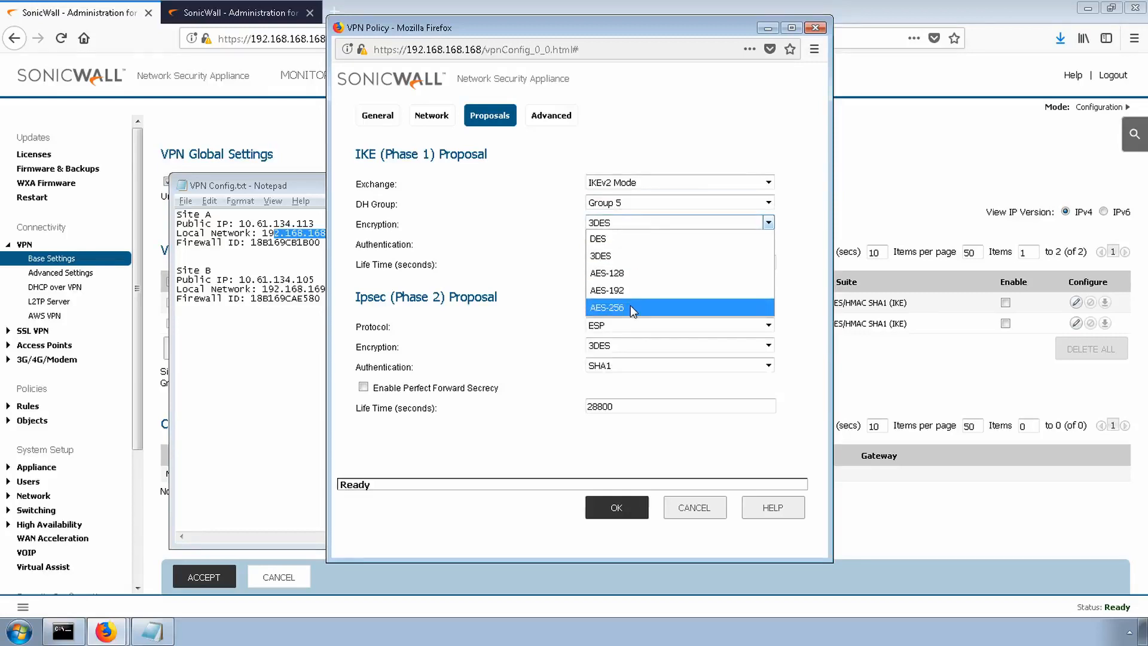
left_click(631, 307)
left_click(633, 241)
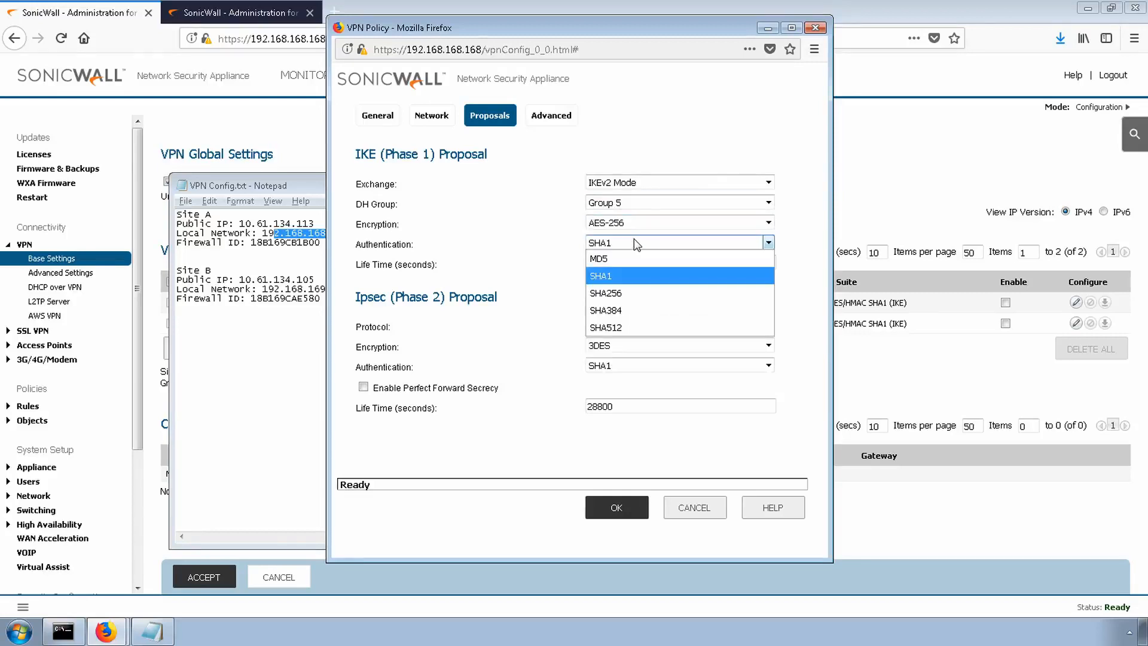
left_click(633, 292)
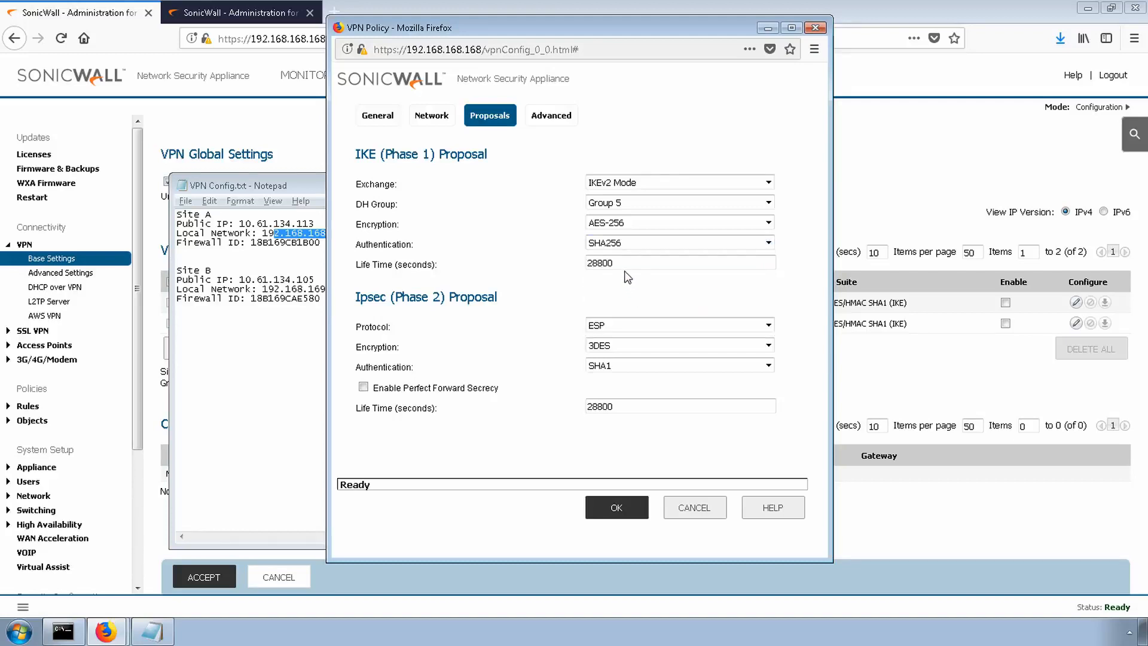
left_click_drag(634, 263, 578, 264)
left_click(630, 286)
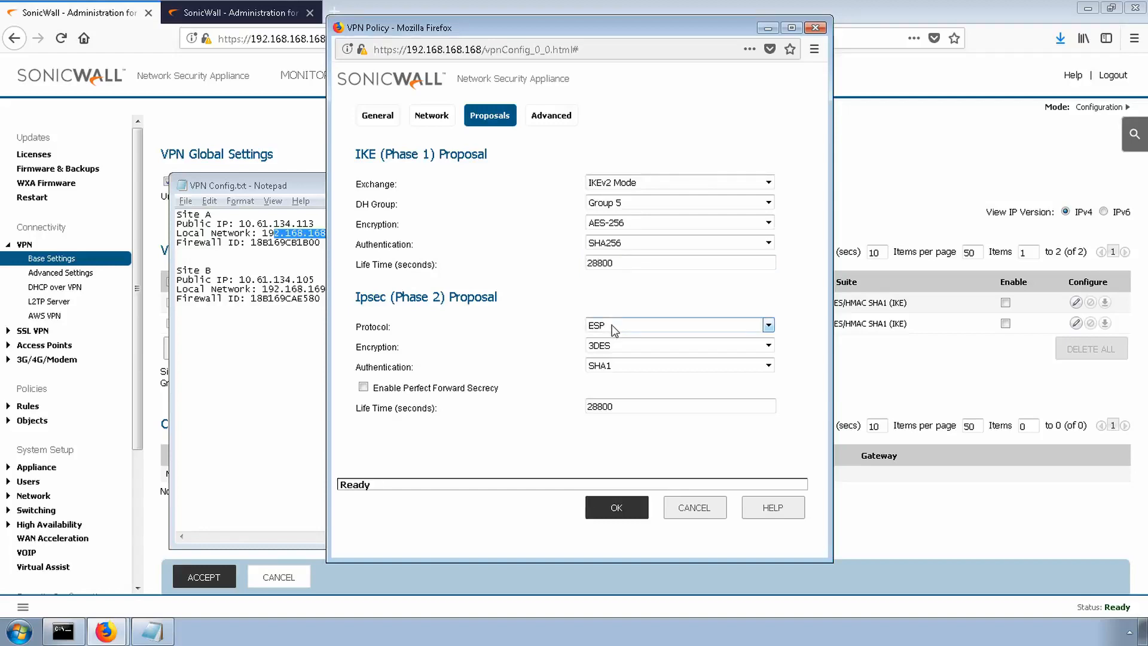
- Set the IPsec Phase 2 proposal to AES-256 and SHA256, and enable Perfect Forward Secrecy with DH Group 5
left_click(616, 347)
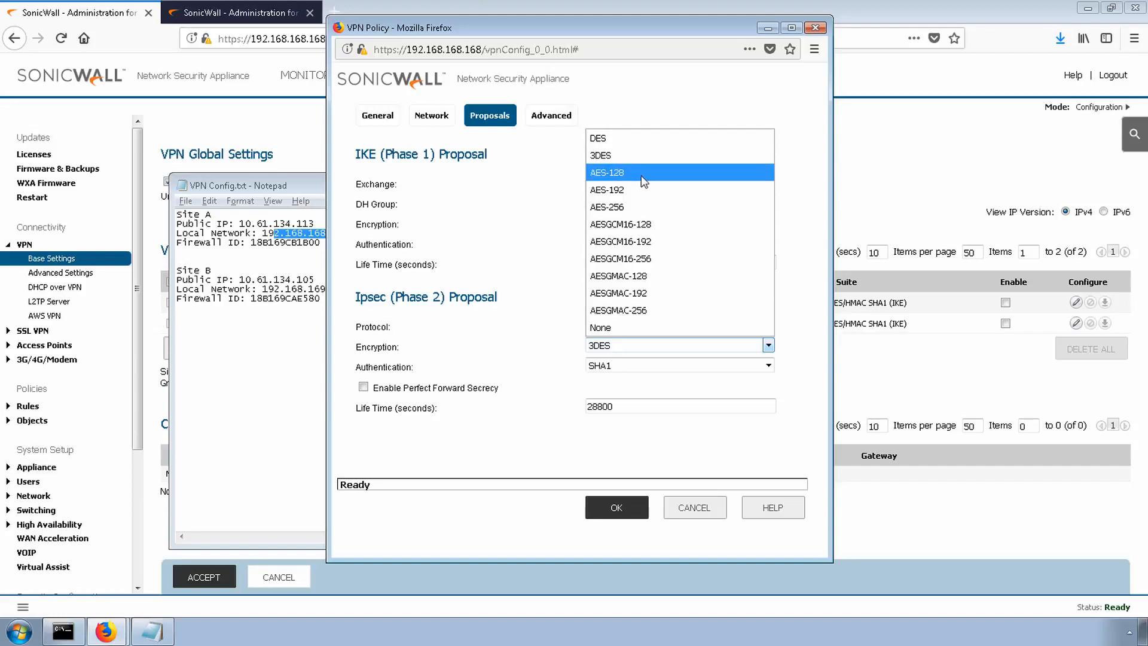
left_click(641, 203)
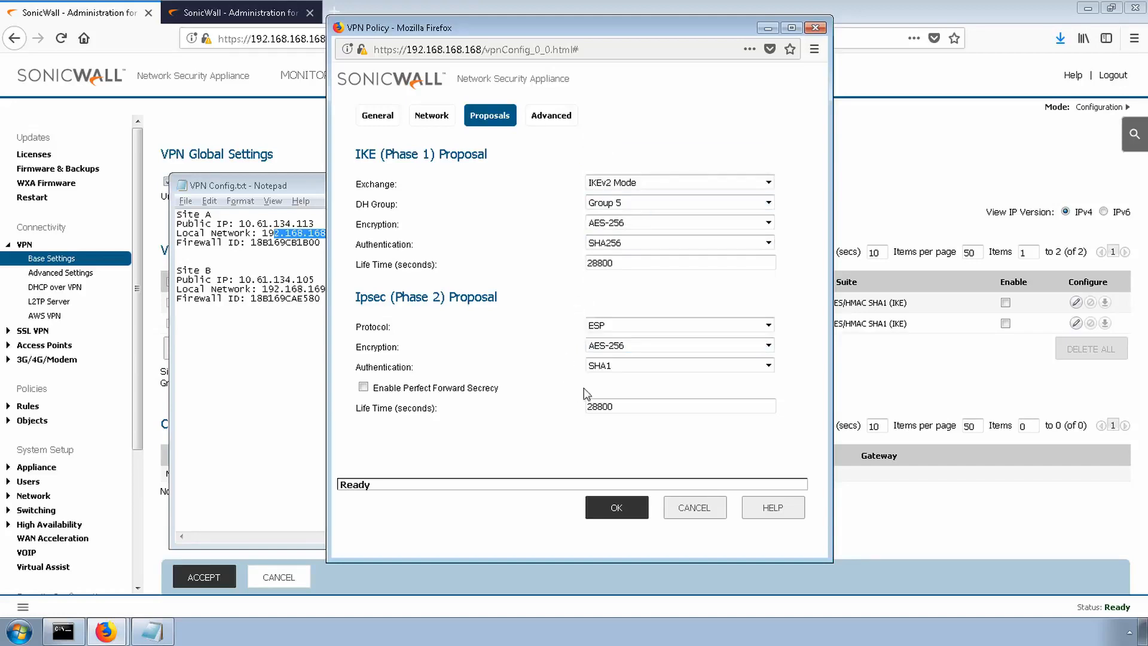
left_click(616, 366)
left_click(606, 416)
left_click(363, 387)
left_click(616, 407)
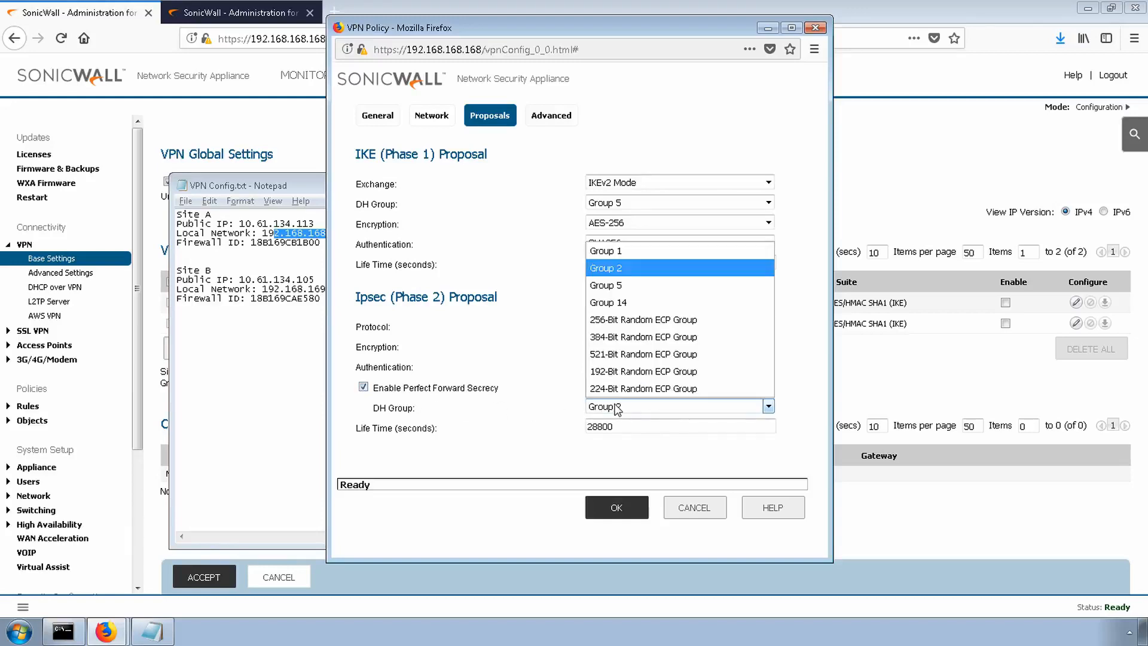
left_click(616, 286)
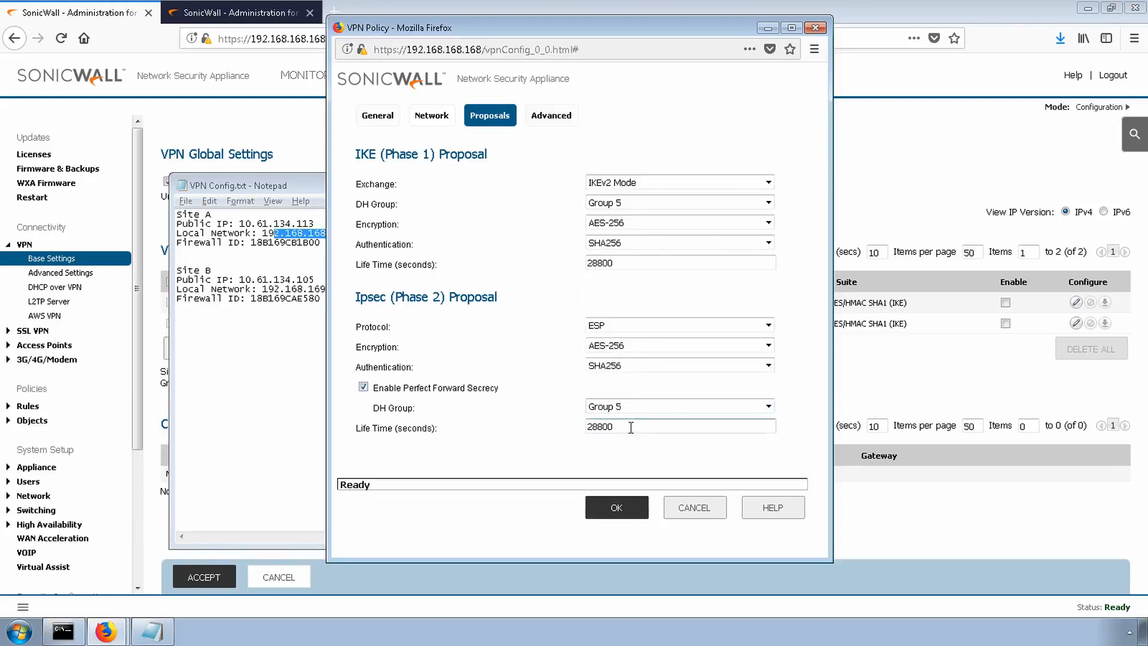
left_click_drag(619, 426, 558, 427)
left_click(585, 444)
- Review the policy's advanced and IKEv2 settings, save the Site A VPN policy and put VPN Config.txt out of view
left_click(550, 115)
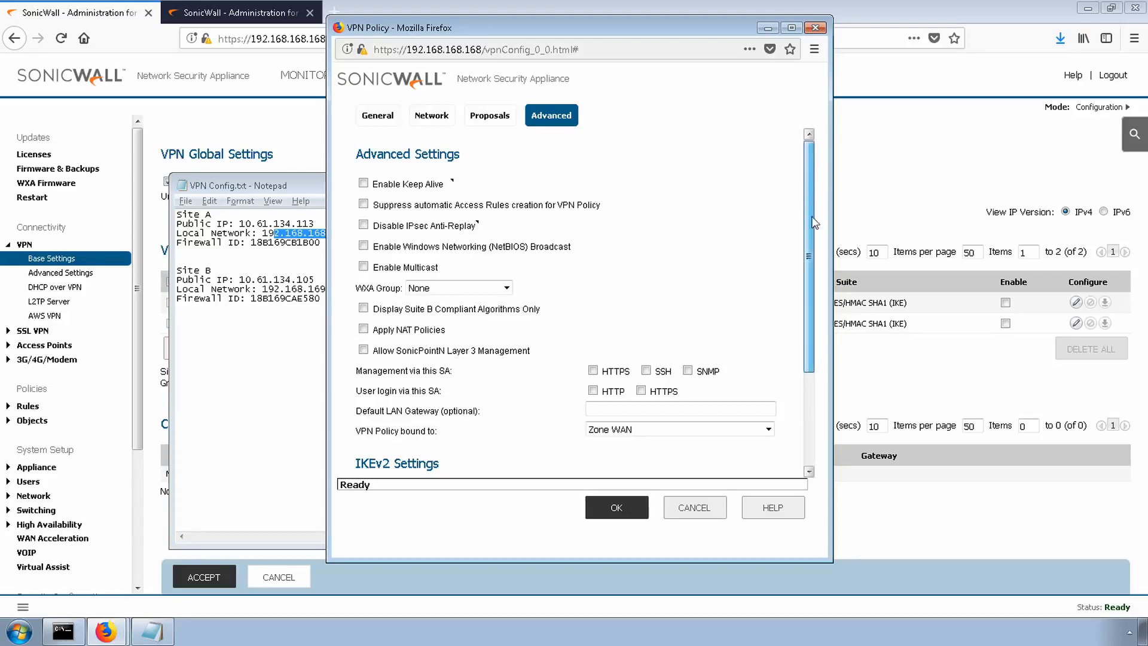
left_click_drag(809, 201, 815, 178)
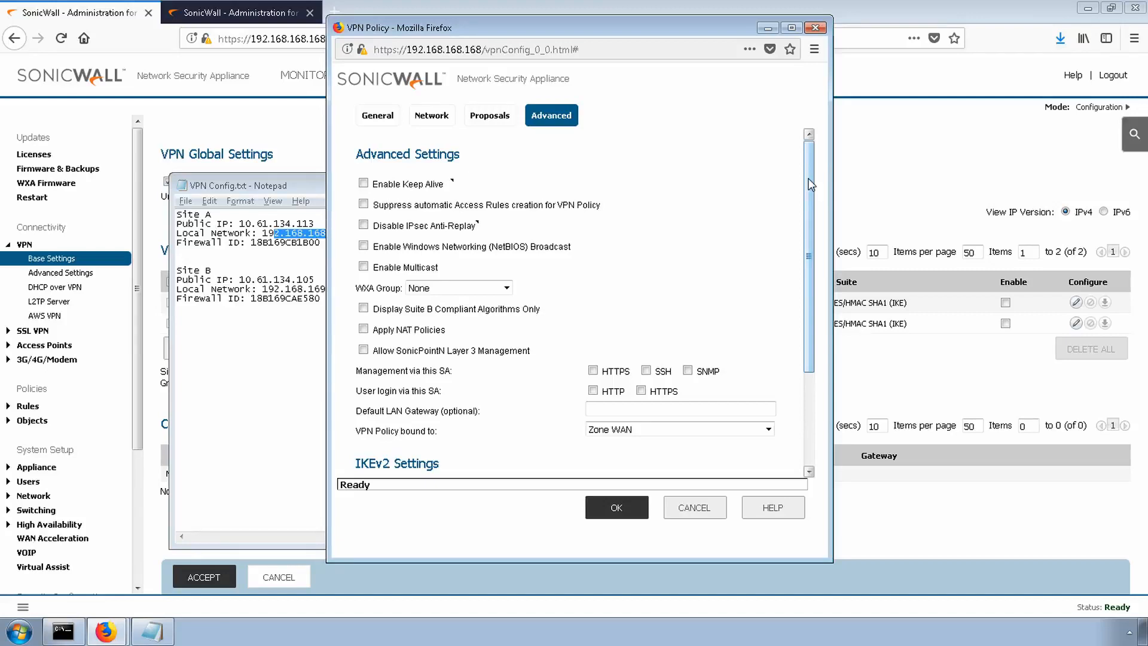
scroll(810, 223, "down", 3)
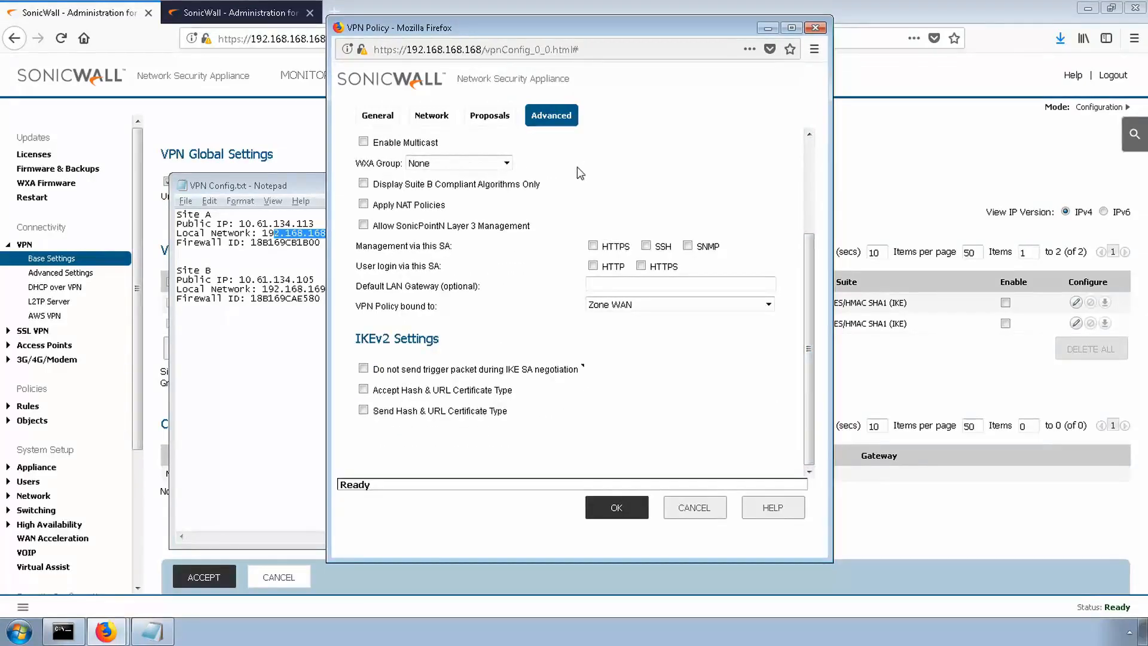
left_click(627, 511)
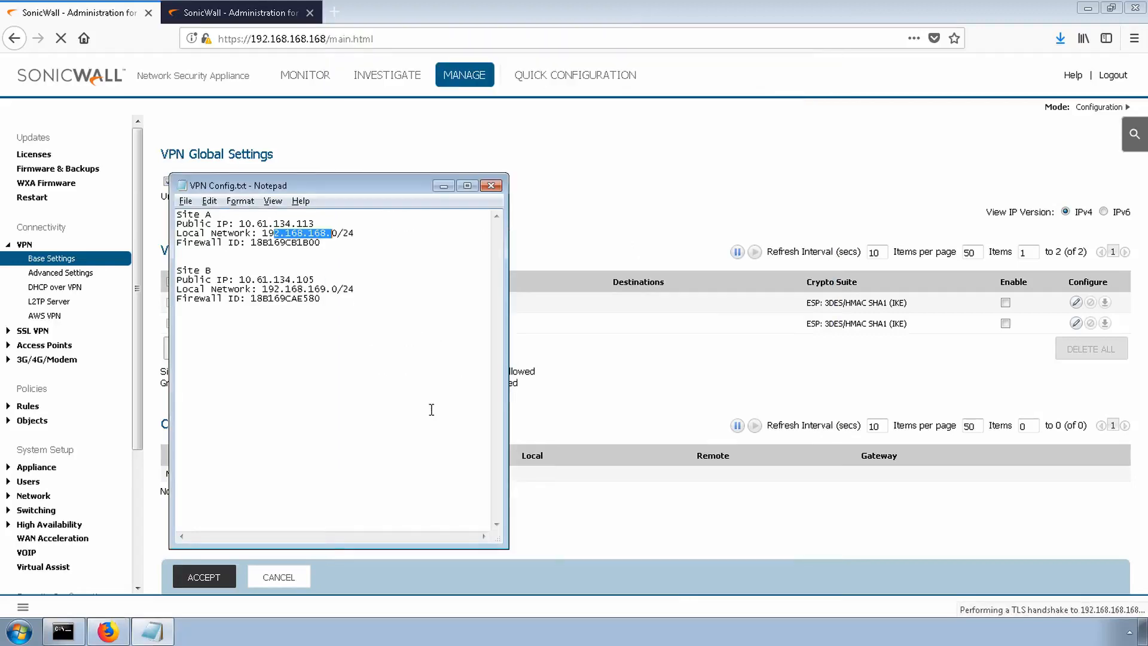
left_click(443, 185)
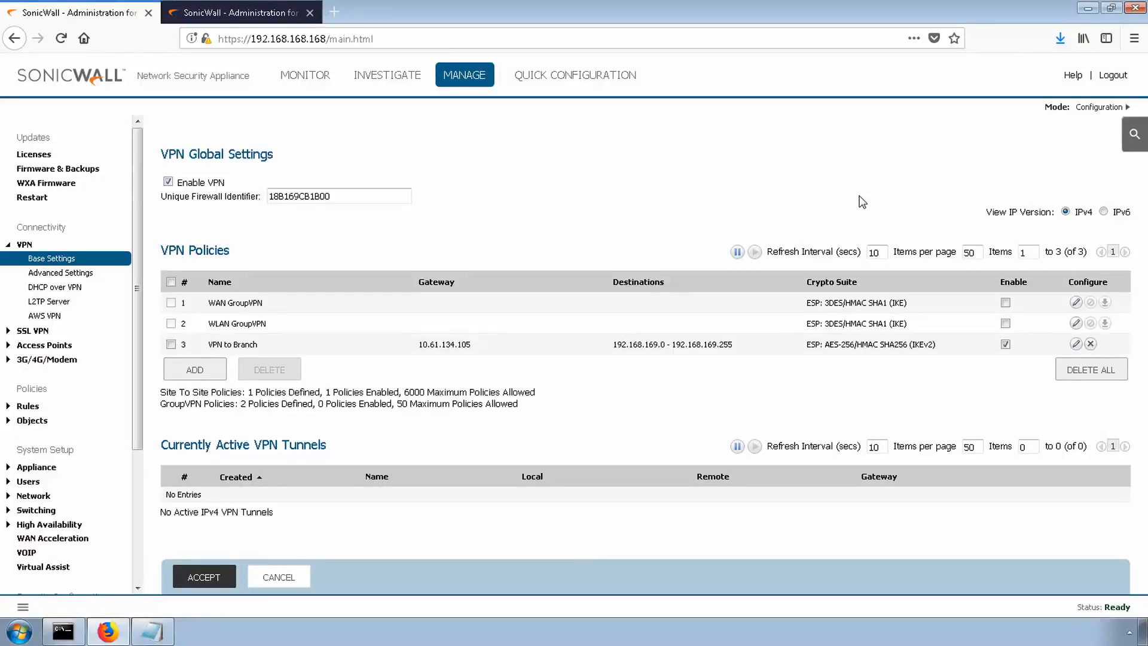
- Switch to the Site B firewall and add a VPN policy named VPN To Hub
left_click(226, 14)
left_click(195, 348)
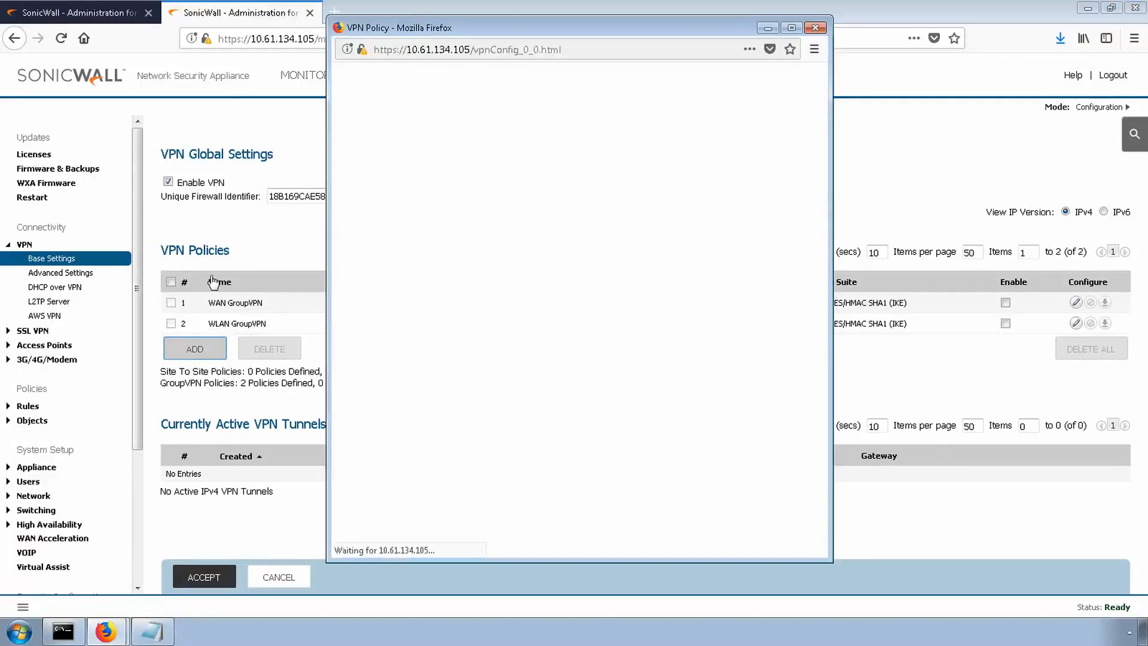
left_click(600, 221)
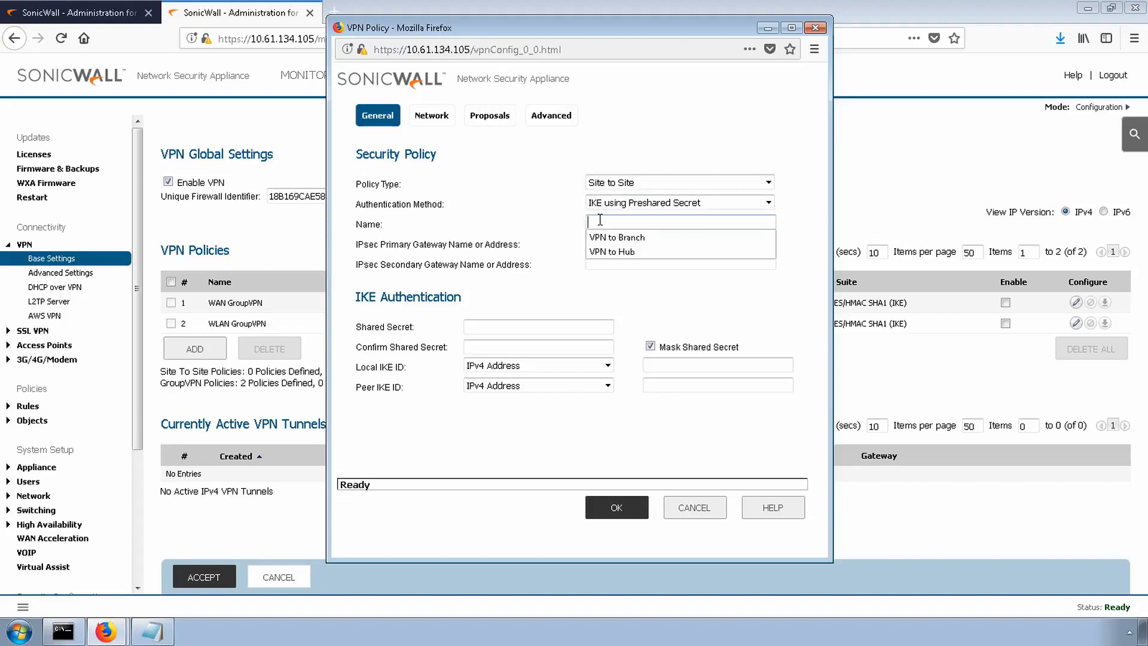
type("VPN To Hub")
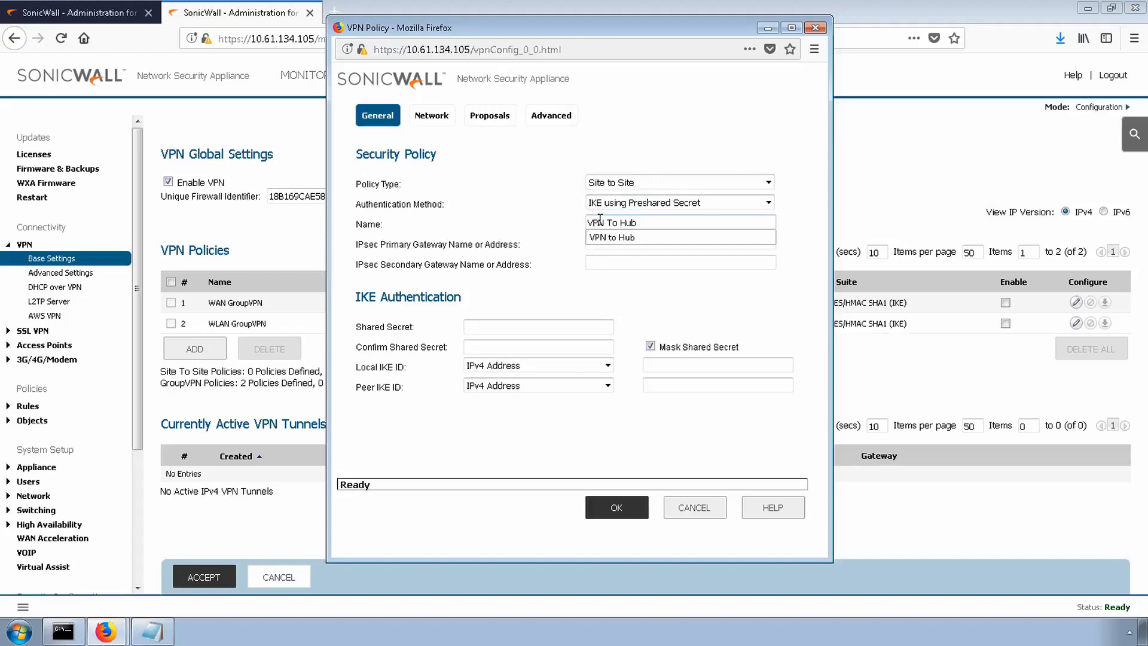
- Copy Site A's public IP 10.61.134.113 from VPN Config.txt into the policy's IPsec primary gateway
left_click(152, 631)
key("ctrl+c")
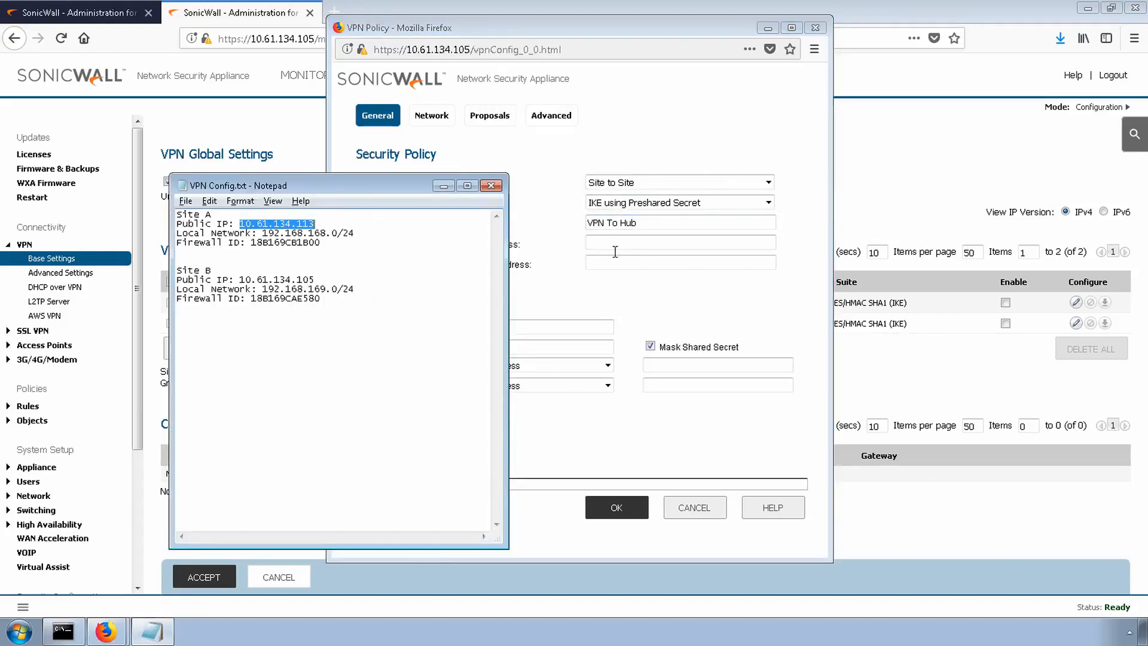
left_click(616, 247)
key("ctrl+v")
- Unmask the shared secret and enter the VPN shared secret for the Site B policy
left_click(651, 346)
left_click(576, 327)
type("password")
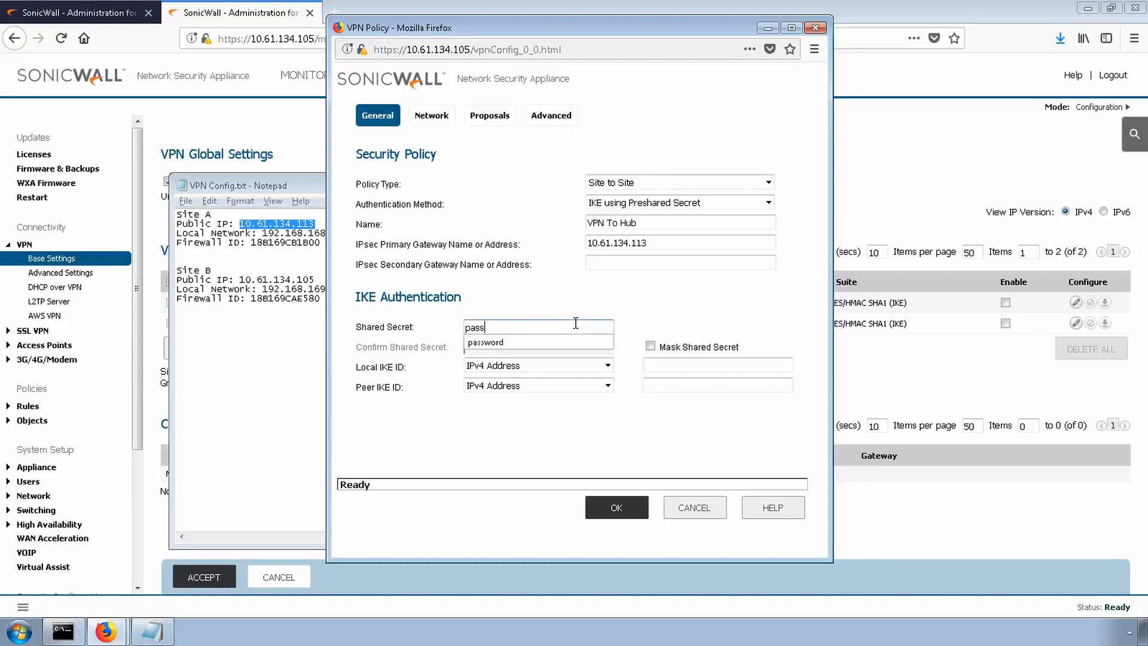
- Set both the Local IKE ID and Peer IKE ID types to Firewall Identifier
left_click(565, 366)
left_click(526, 433)
left_click(568, 386)
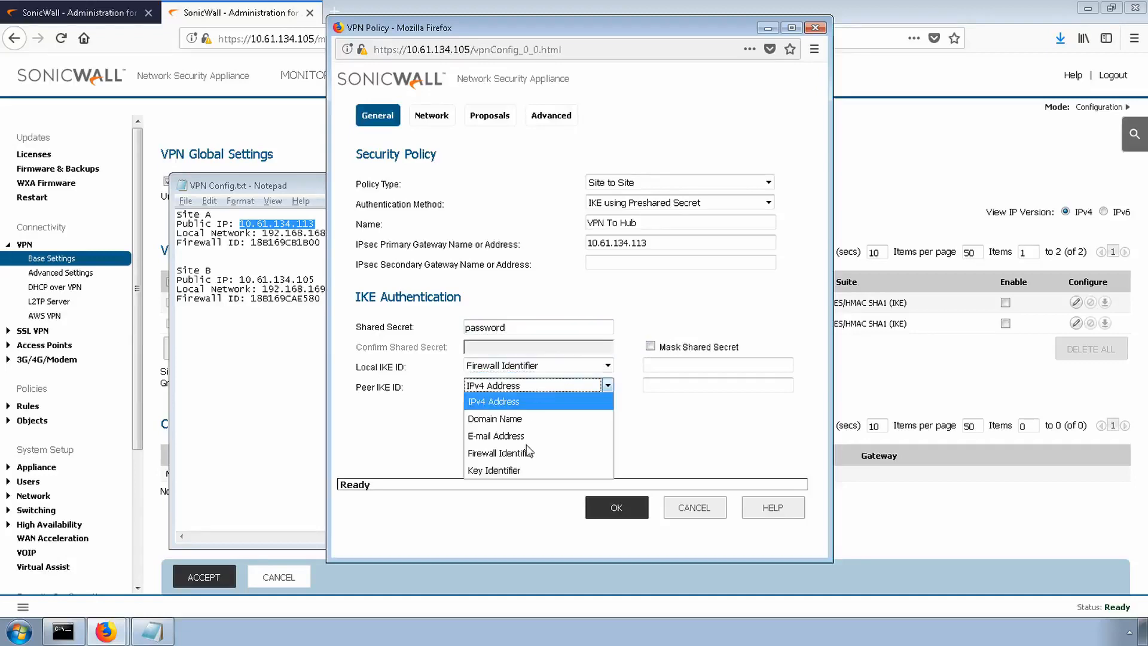
left_click(526, 453)
- Copy the firewall IDs from VPN Config.txt, entering 18B169CB1B00 as Peer IKE ID and 18B169CAE580 as Local IKE ID
double_click(285, 242)
left_click(673, 385)
key("ctrl+v")
double_click(285, 298)
key("ctrl+c")
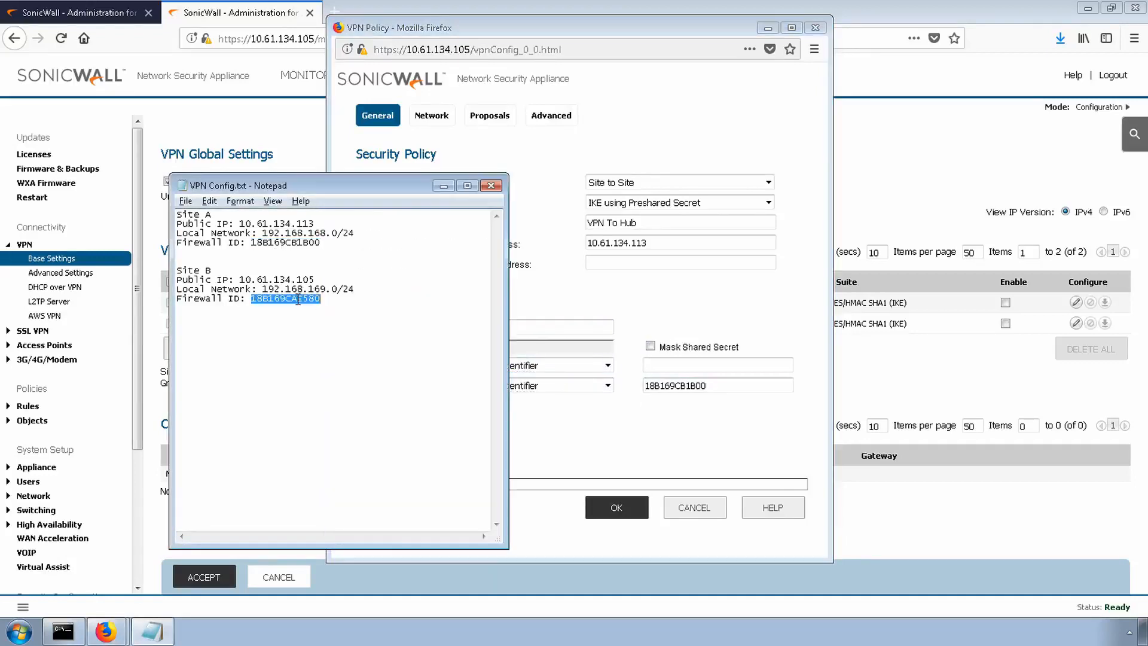
left_click(717, 365)
key("ctrl+v")
- Choose X3 Subnet as the policy's local network and vpn .168 as its destination network
left_click(431, 115)
left_click(576, 183)
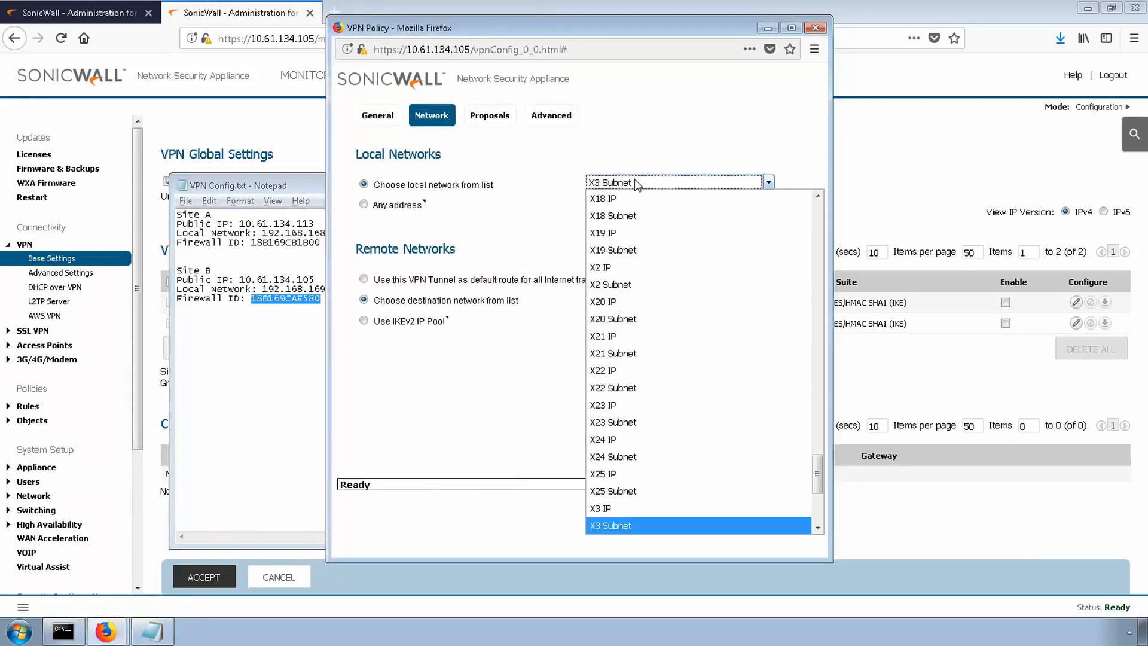
left_click(636, 184)
left_click(626, 299)
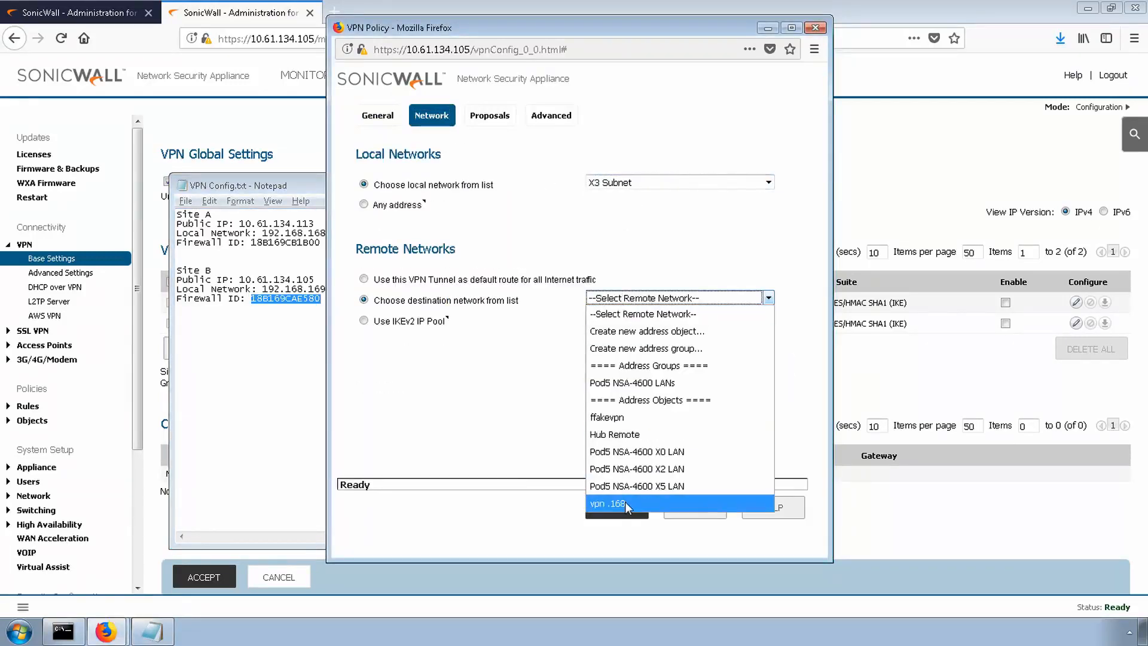
left_click(607, 503)
- Set the Site B policy's IKE Phase 1 proposal to DH Group 5, AES-256 and SHA256
left_click(489, 116)
left_click(641, 203)
left_click(635, 253)
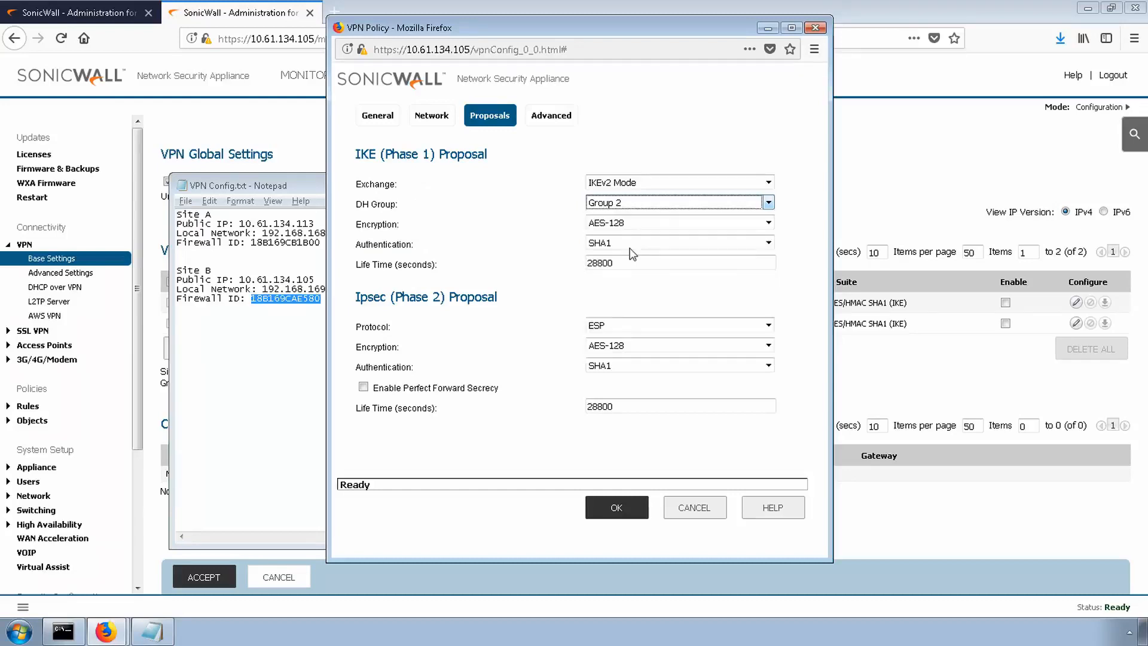
left_click(634, 223)
left_click(619, 312)
left_click(628, 243)
left_click(628, 292)
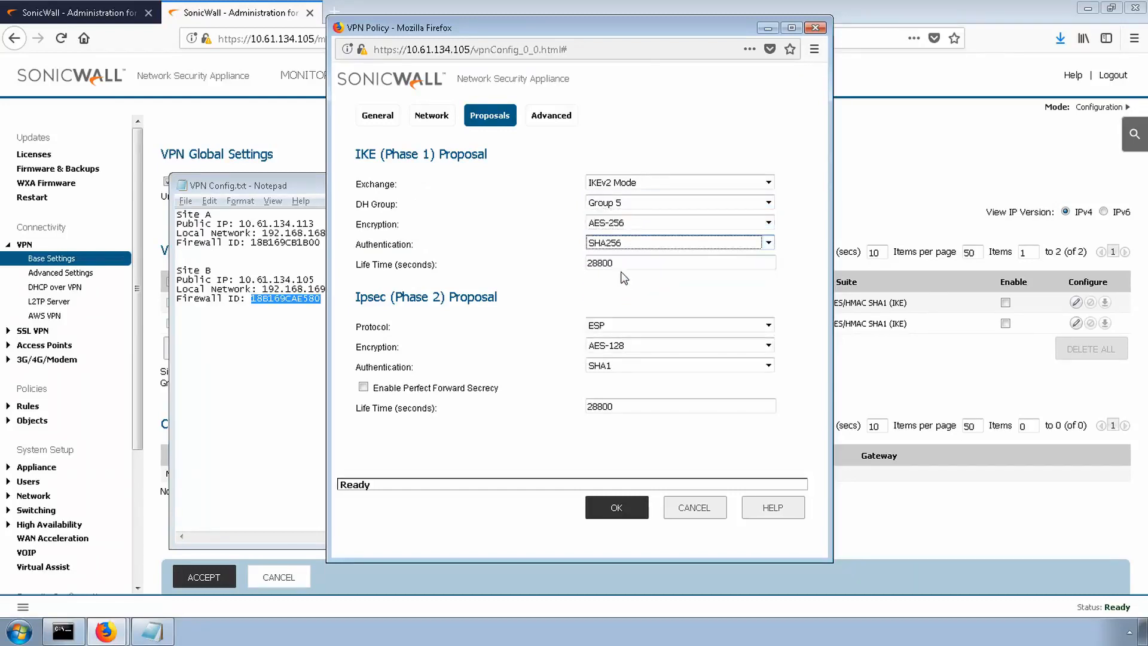
- Set the Site B policy's Phase 2 proposal to AES-256 and SHA256, with Perfect Forward Secrecy using DH Group 5
left_click(616, 346)
key("Down")
key("Down")
key("Return")
left_click(609, 365)
left_click(610, 422)
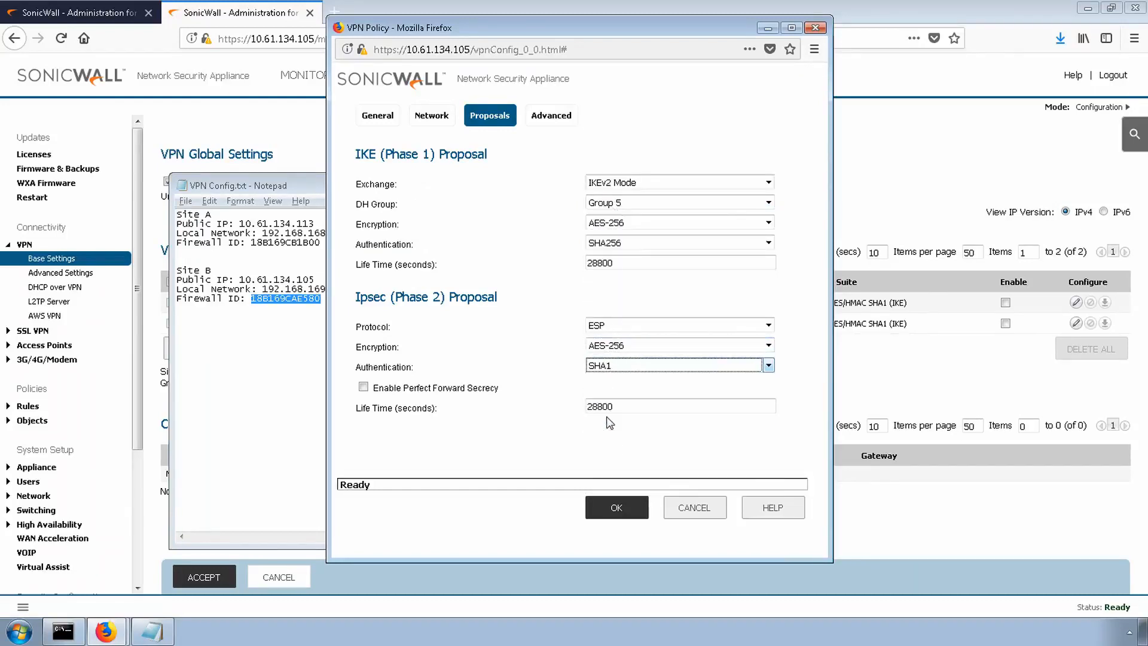
left_click(363, 387)
left_click(622, 407)
left_click(607, 286)
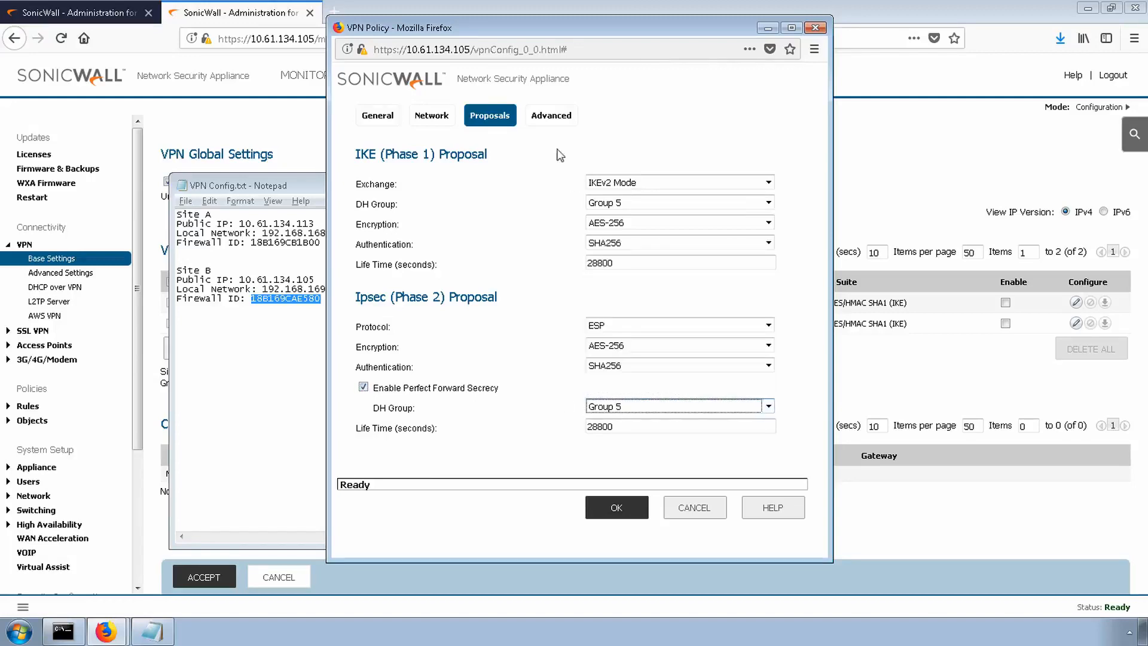
- Save the Site B VPN policy with Keep Alive enabled in its advanced settings
left_click(550, 115)
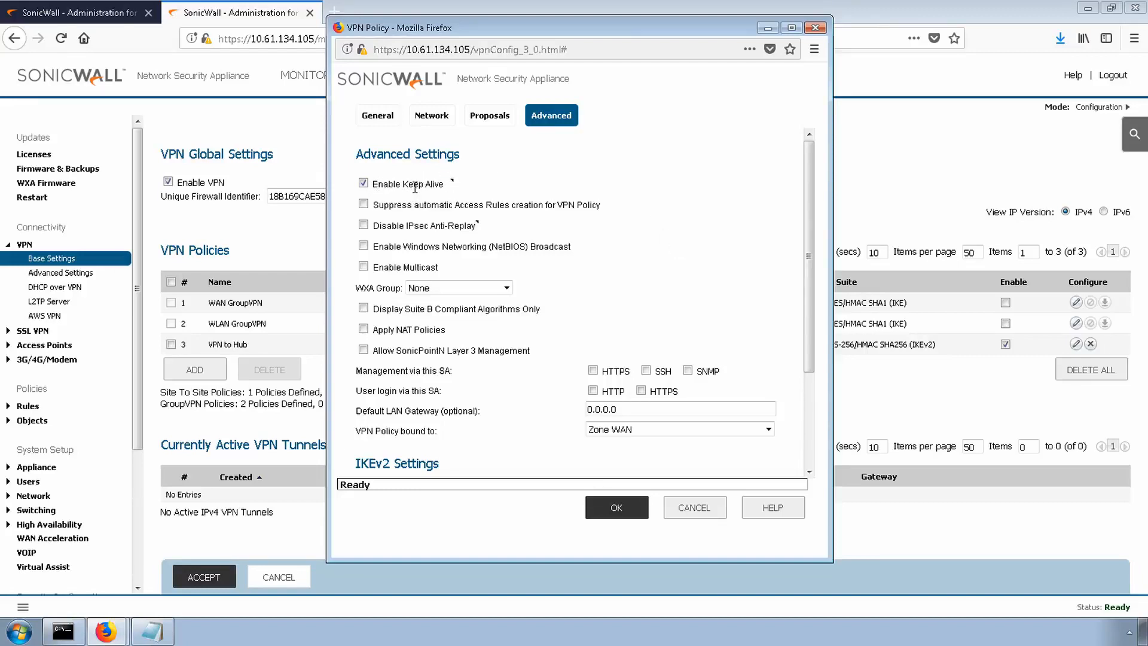
left_click(628, 513)
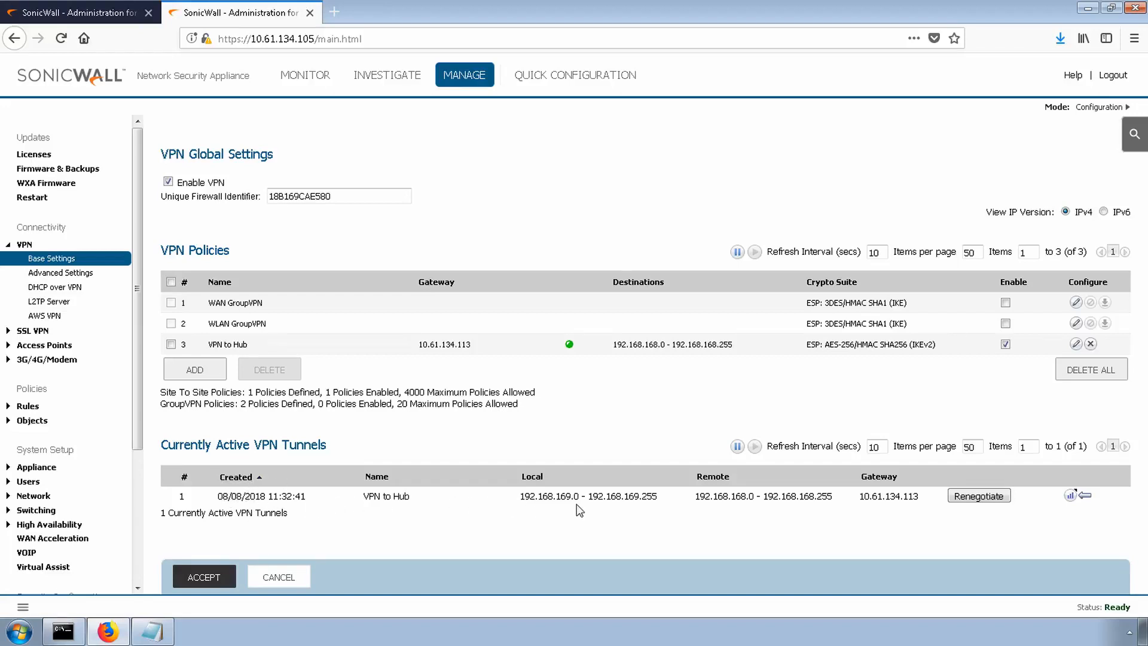
- Check the local network, remote network and gateway of the active VPN tunnel on the Site B firewall and on the Site A firewall
left_click_drag(526, 494, 829, 497)
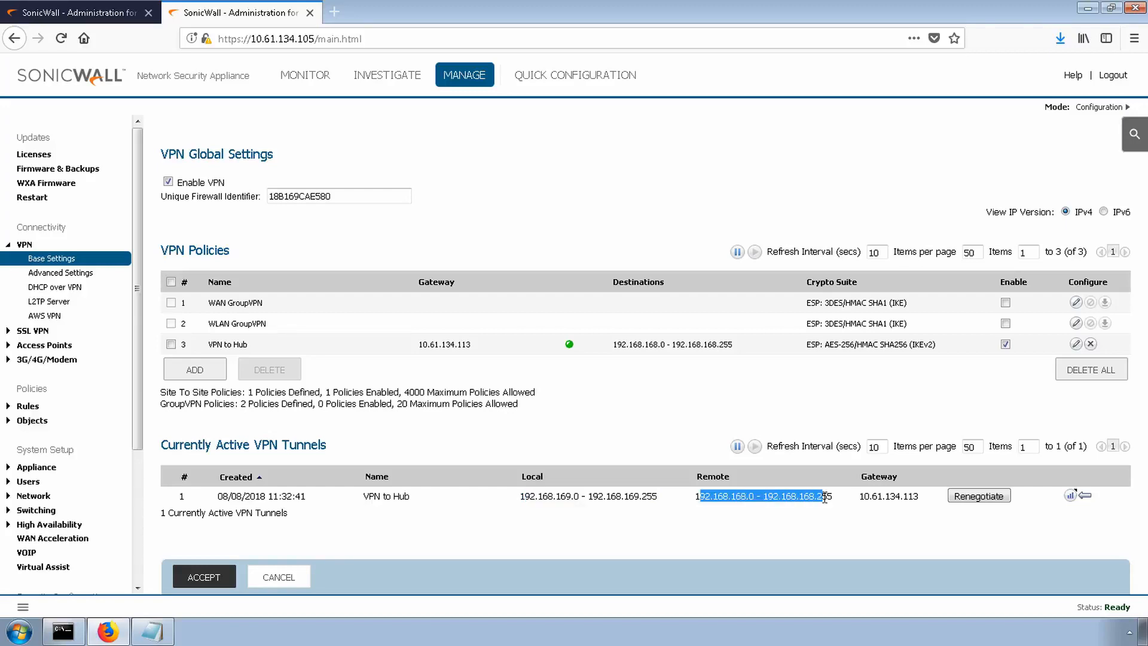
left_click_drag(920, 496, 865, 497)
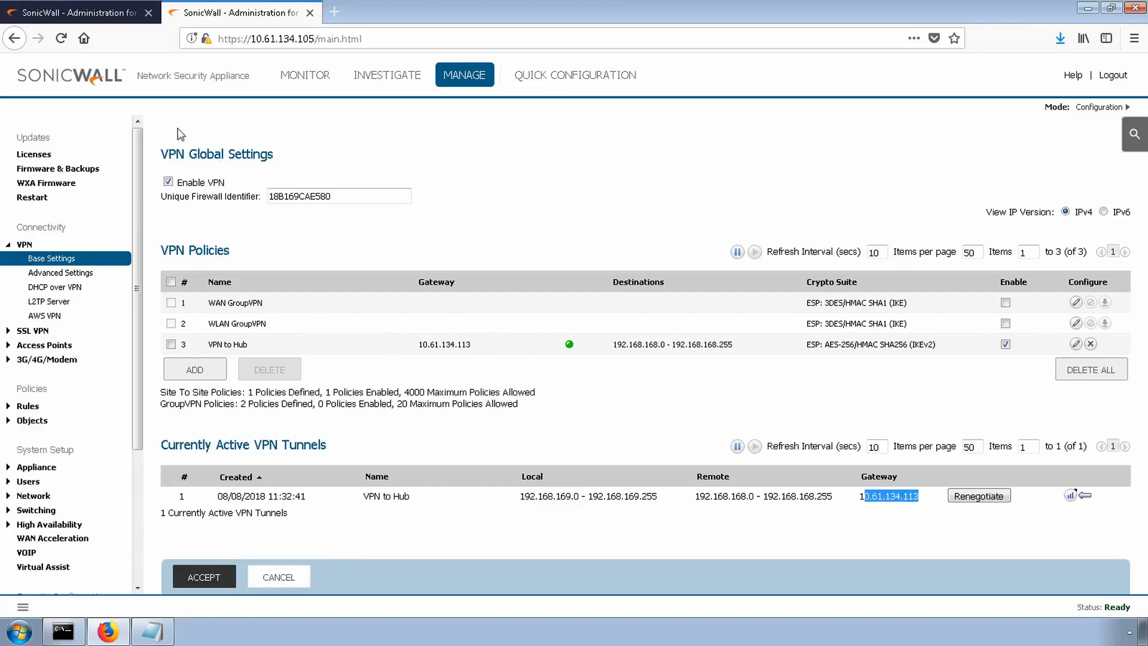
left_click(106, 18)
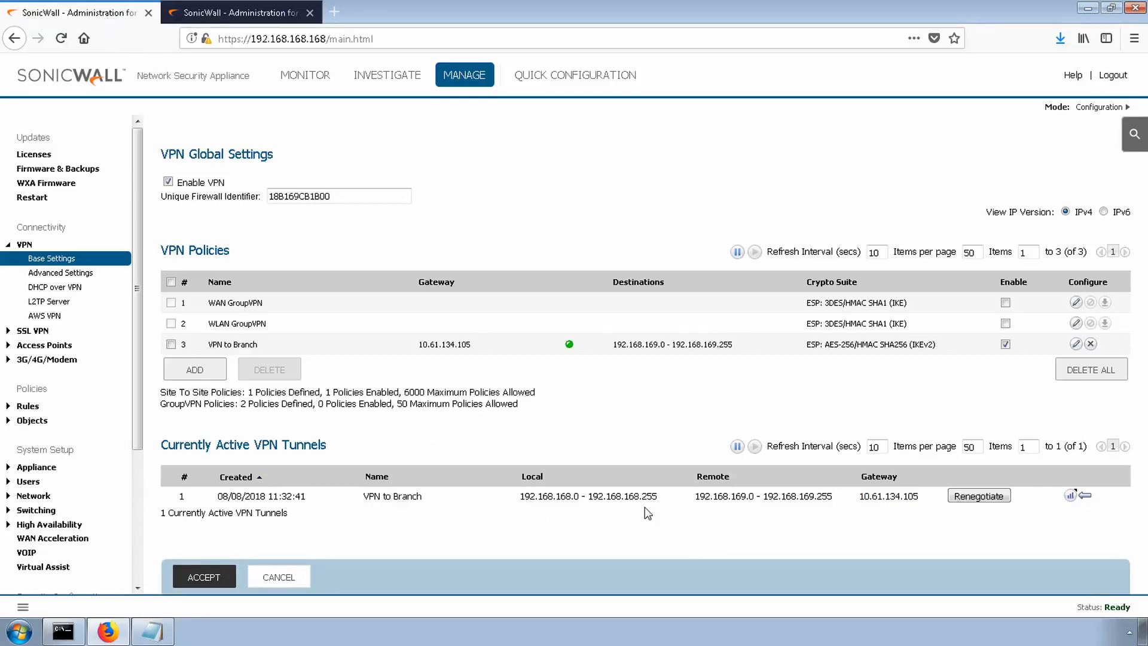
left_click_drag(699, 496, 813, 497)
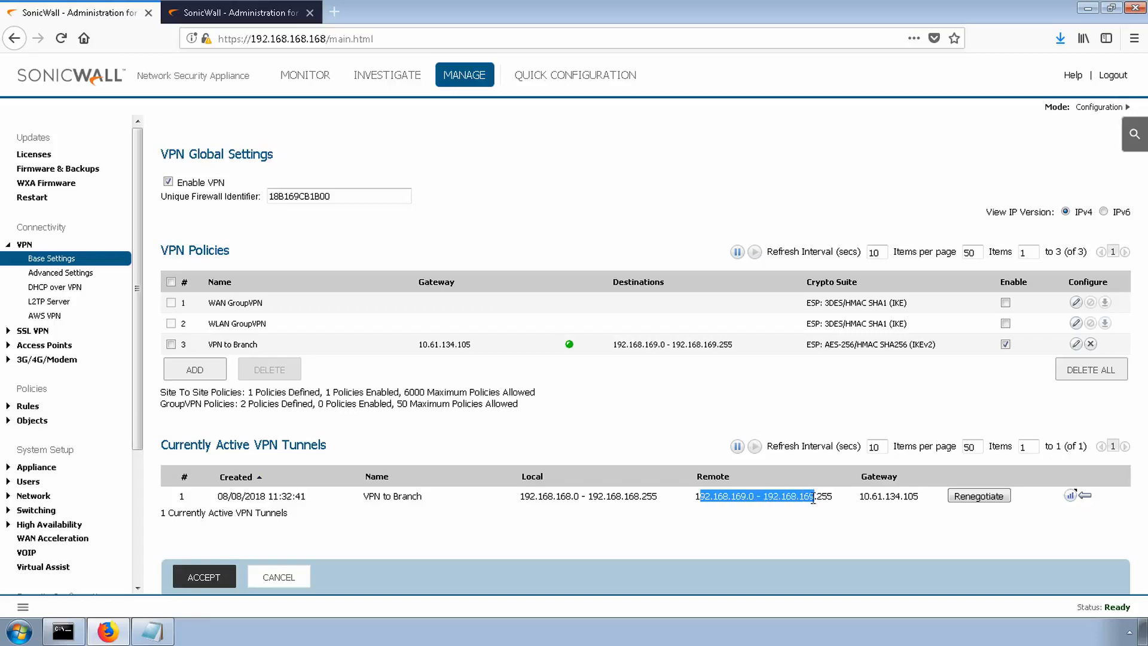
left_click(756, 518)
left_click_drag(730, 496, 745, 496)
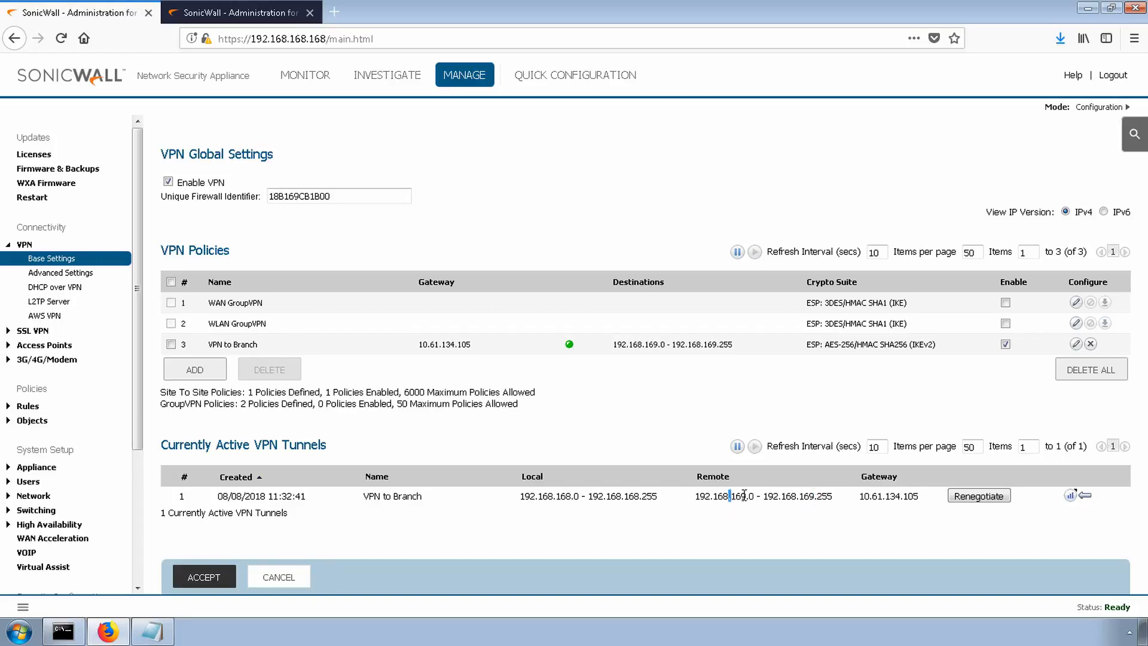
left_click_drag(921, 496, 901, 497)
- Switch to Command Prompt and test connectivity across the tunnel by pinging 192.168.169.168
left_click(62, 632)
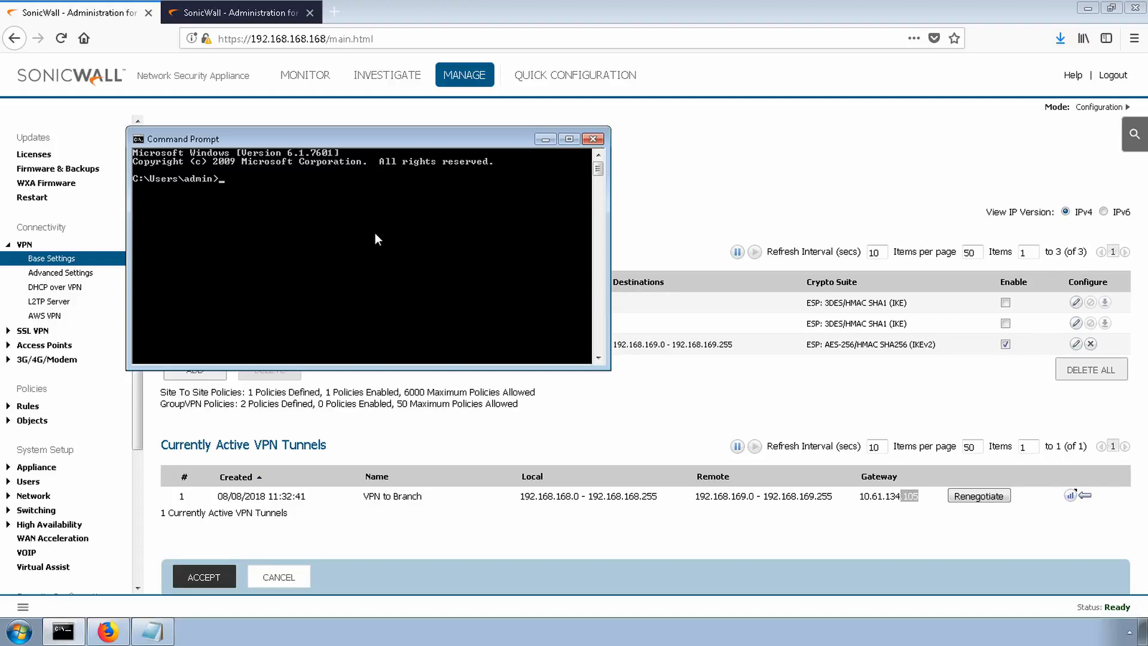
type("ping 192.168.169.168")
key("Return")
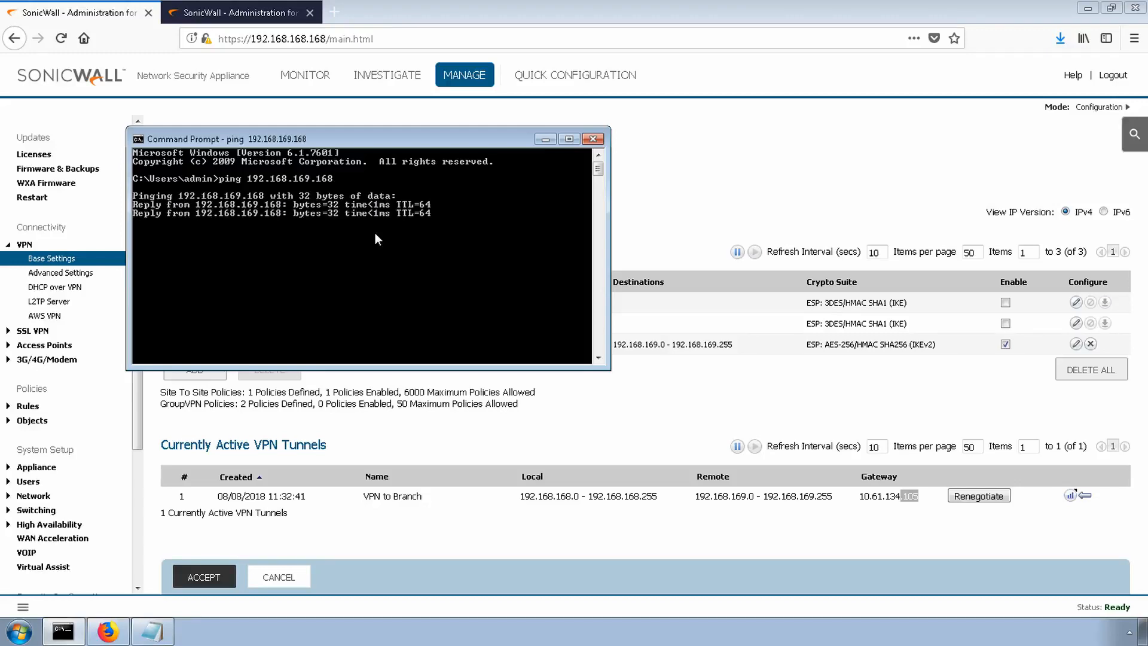